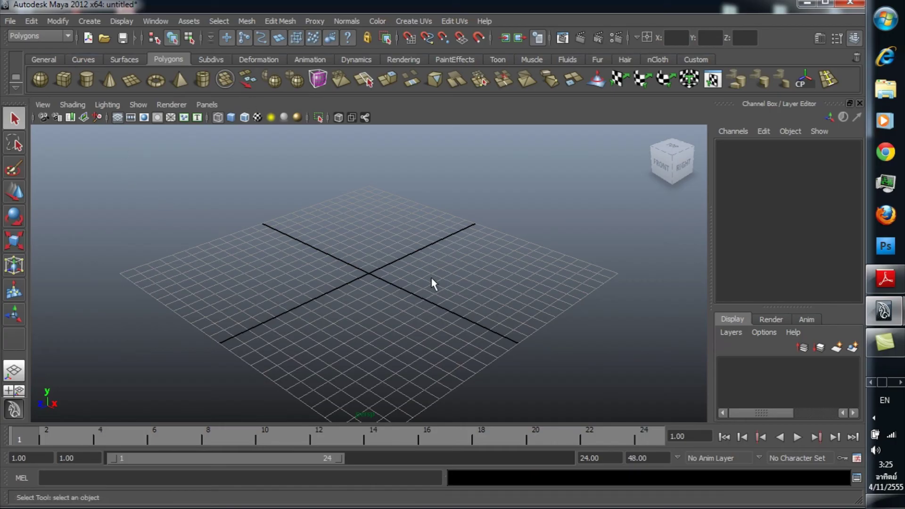
- Maximize the right-side orthographic view so it fills the whole workspace
mouse_move(365, 285)
alt+mouse_down()
mouse_move(424, 259)
mouse_move(433, 264)
mouse_move(339, 264)
mouse_move(407, 255)
mouse_move(398, 267)
mouse_move(305, 268)
mouse_move(408, 273)
mouse_move(275, 273)
mouse_move(385, 259)
mouse_move(463, 262)
mouse_move(440, 274)
alt+mouse_up()
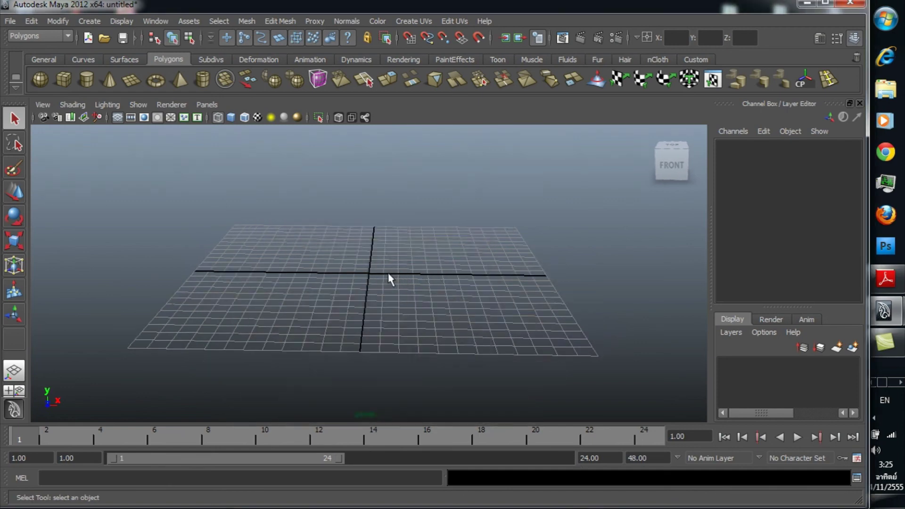
key(space)
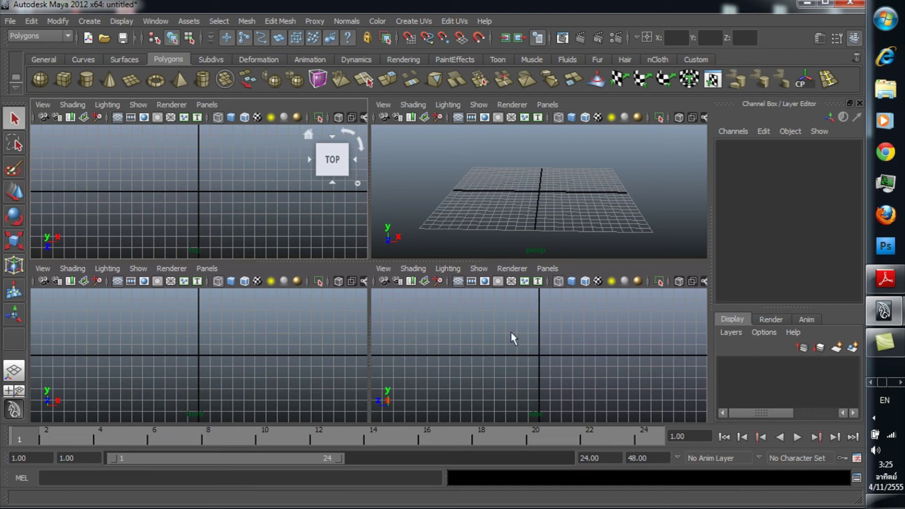
click(463, 345)
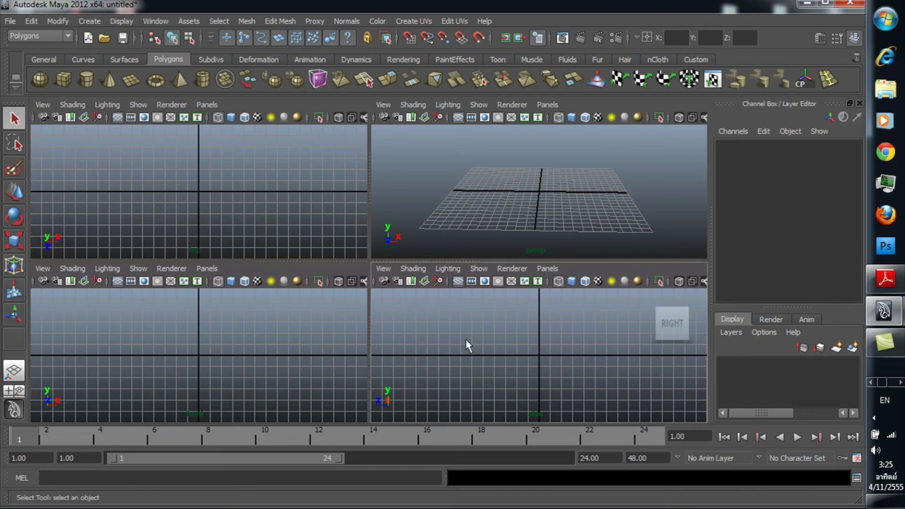
key(space)
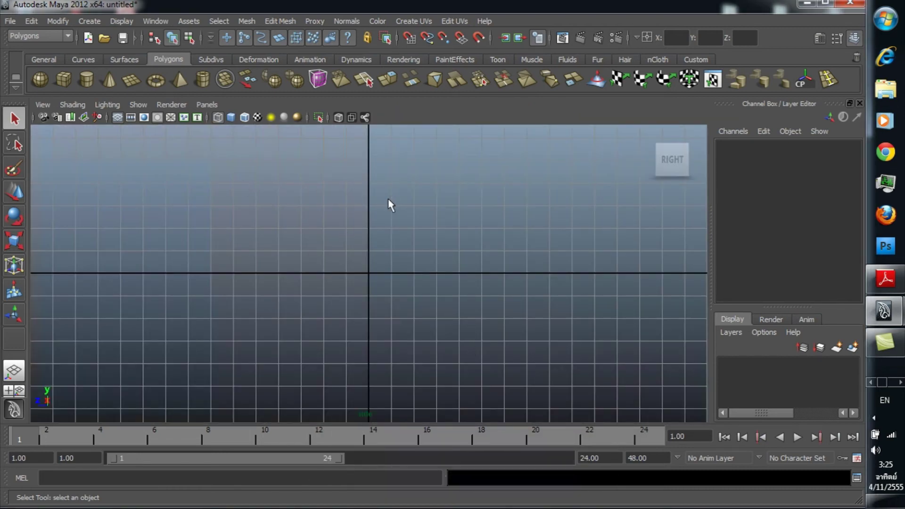
click(41, 105)
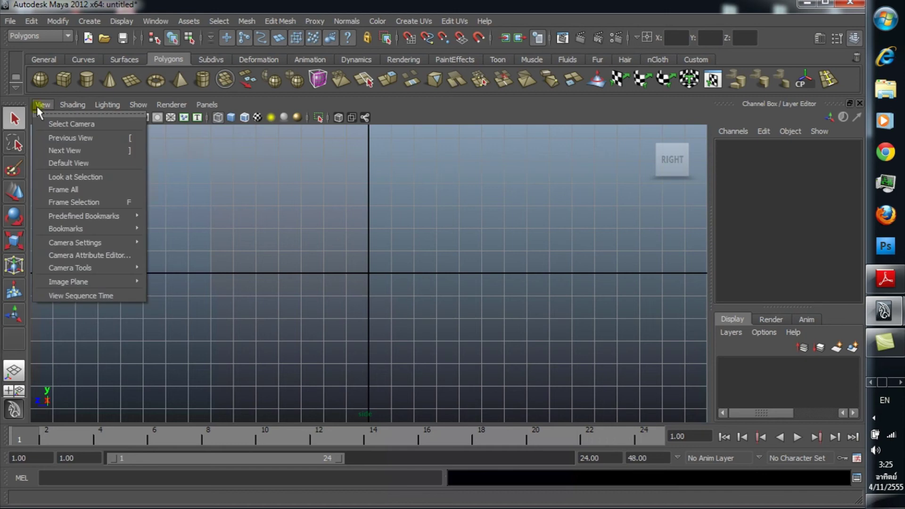
mouse_move(69, 282)
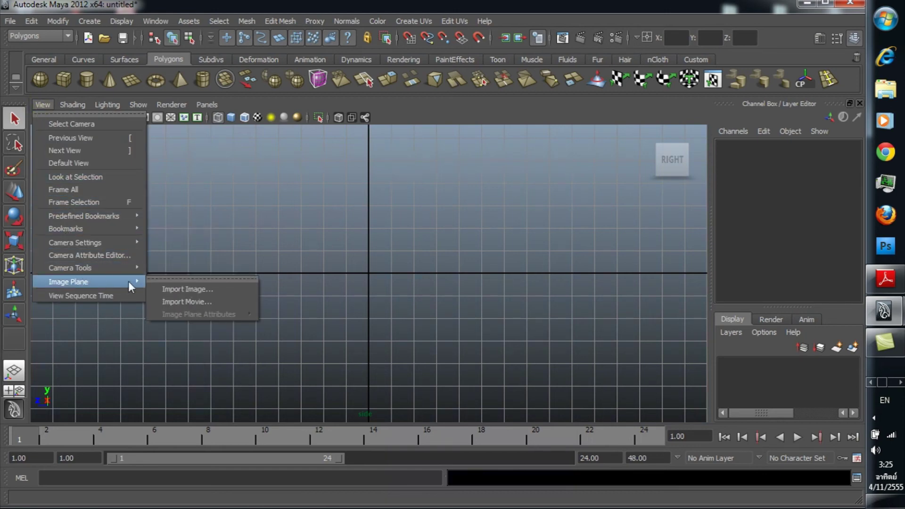
- Import 1.jpg from Desktop\model as the side view's reference image plane
click(214, 290)
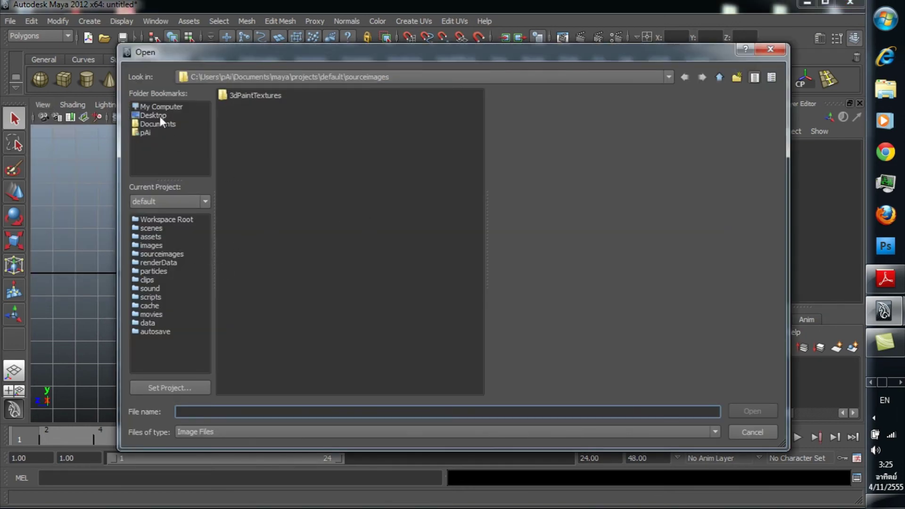
click(159, 115)
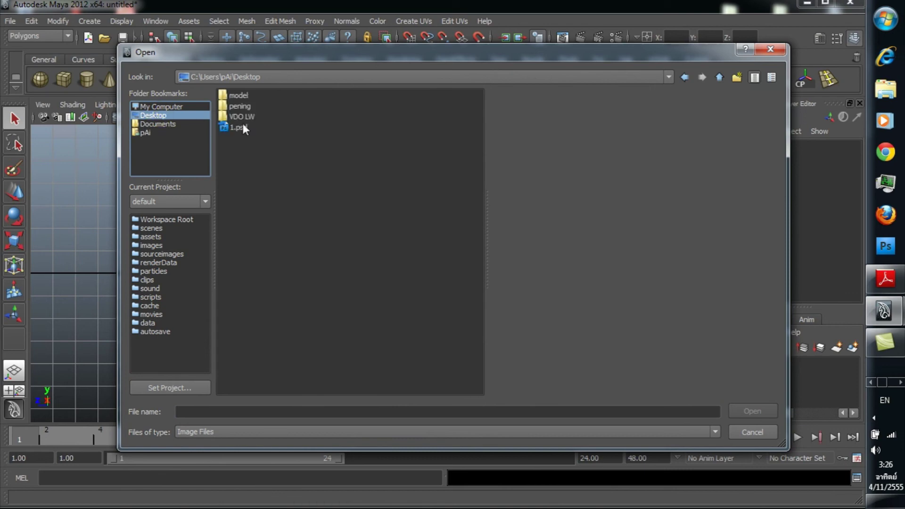
double_click(243, 94)
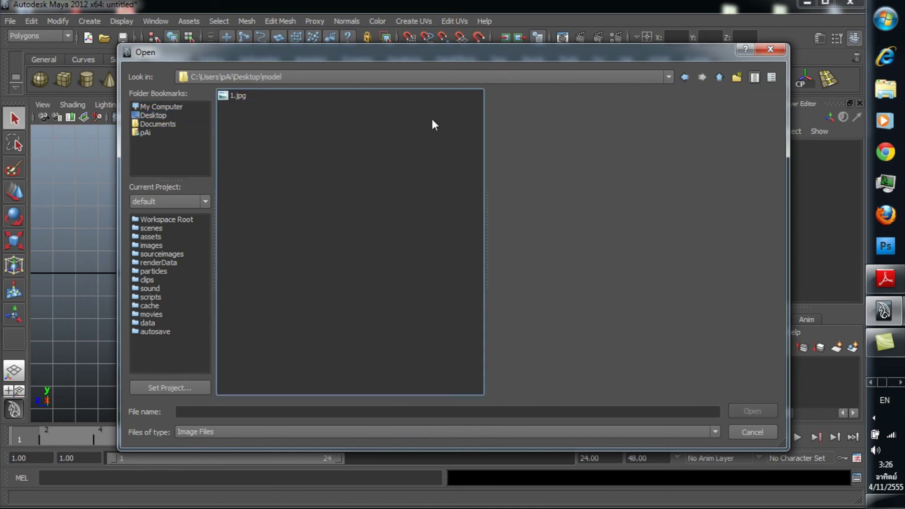
click(234, 96)
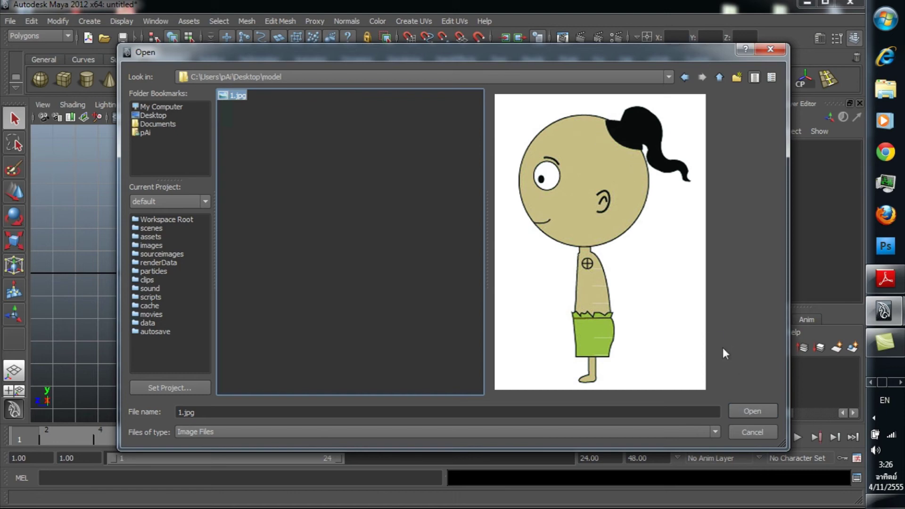
click(750, 413)
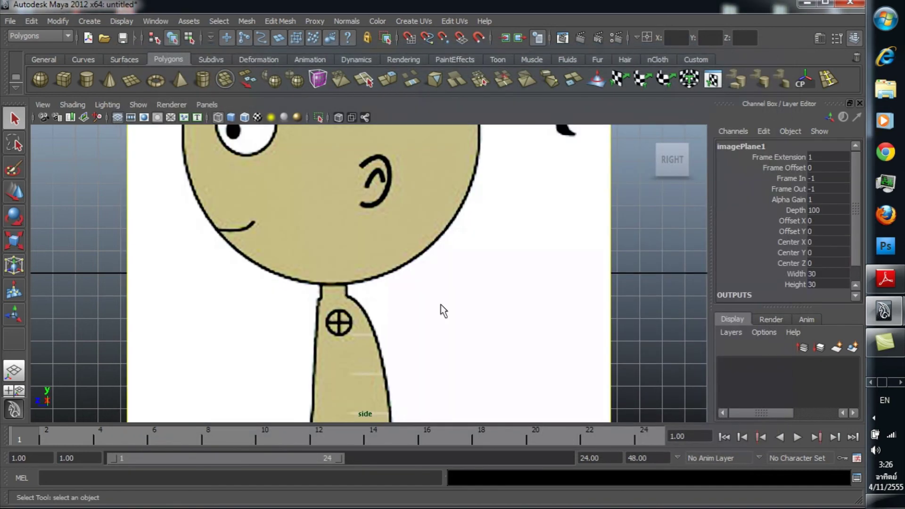
- Switch to a single perspective view and orbit to face the reference drawing
click(14, 372)
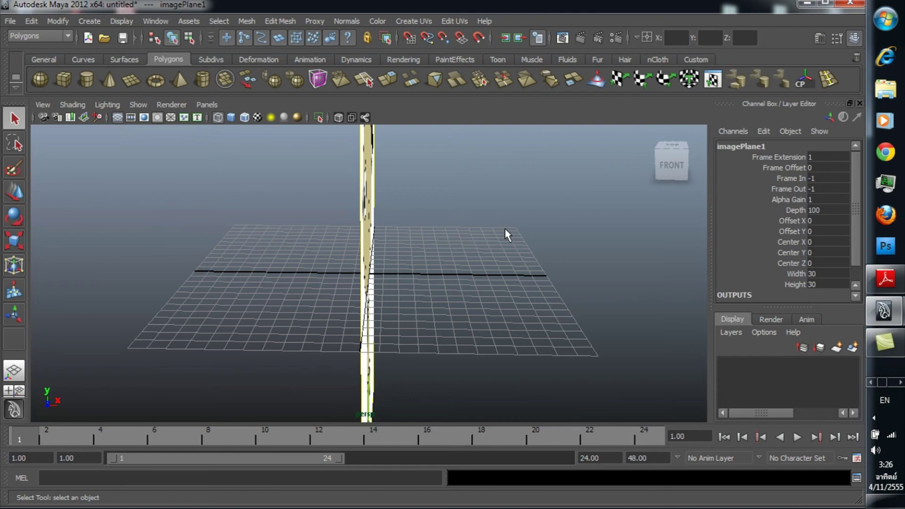
alt+drag(504, 229, 446, 269)
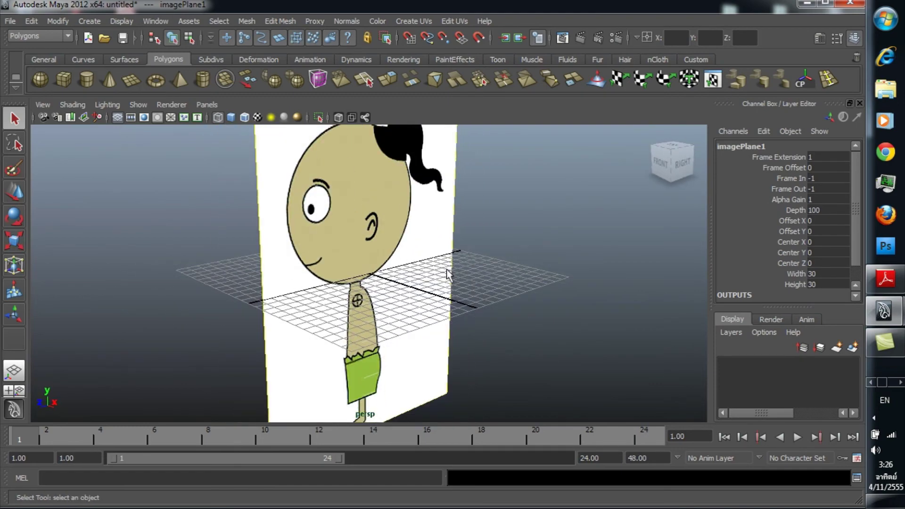
scroll(446, 273, down, 3)
scroll(462, 278, down, 2)
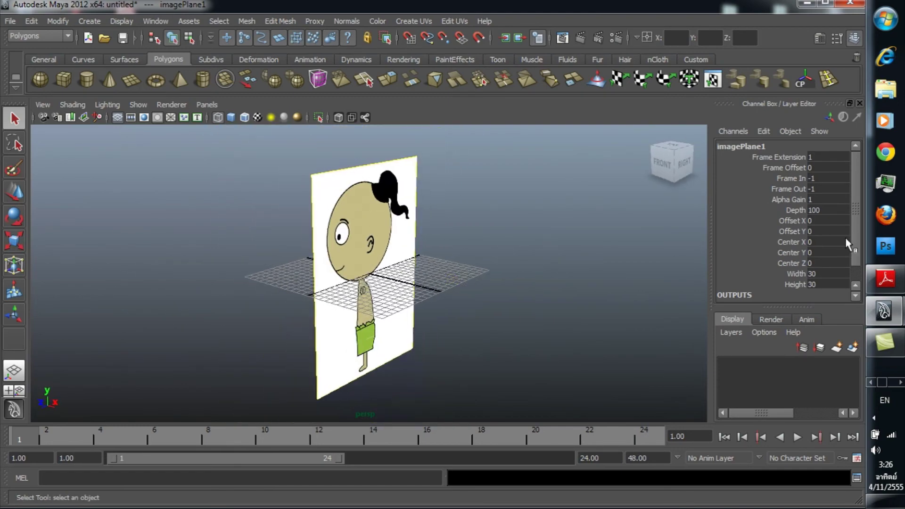
scroll(855, 253, down, 1)
- Set imagePlane1's Width and Height to 15, then deselect it
double_click(833, 267)
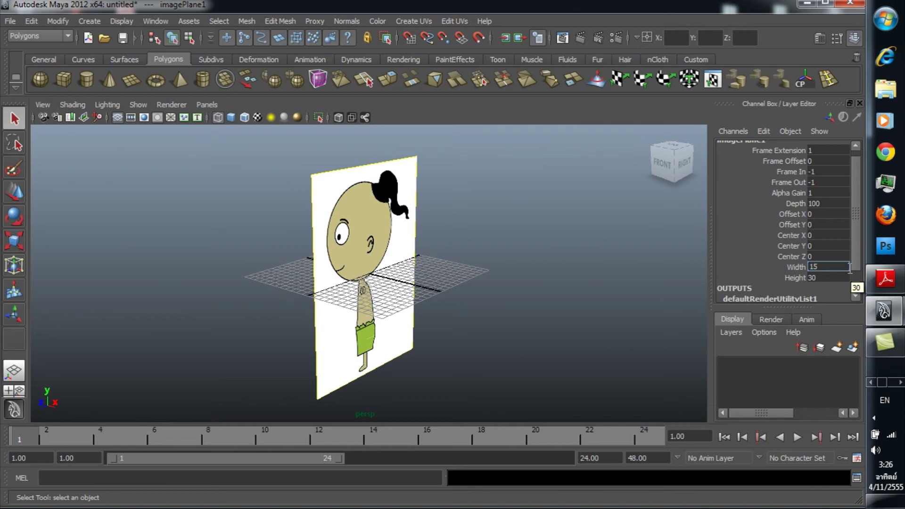
key(Return)
click(826, 278)
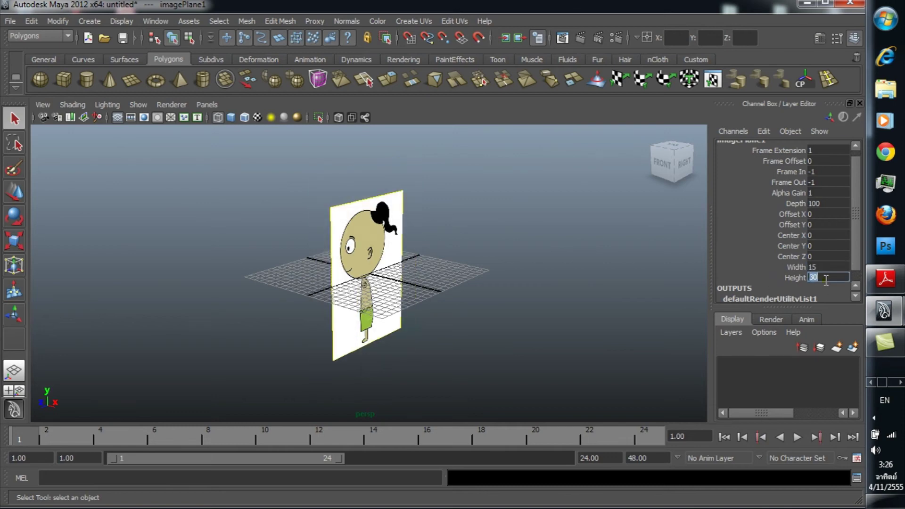
text(15)
key(Return)
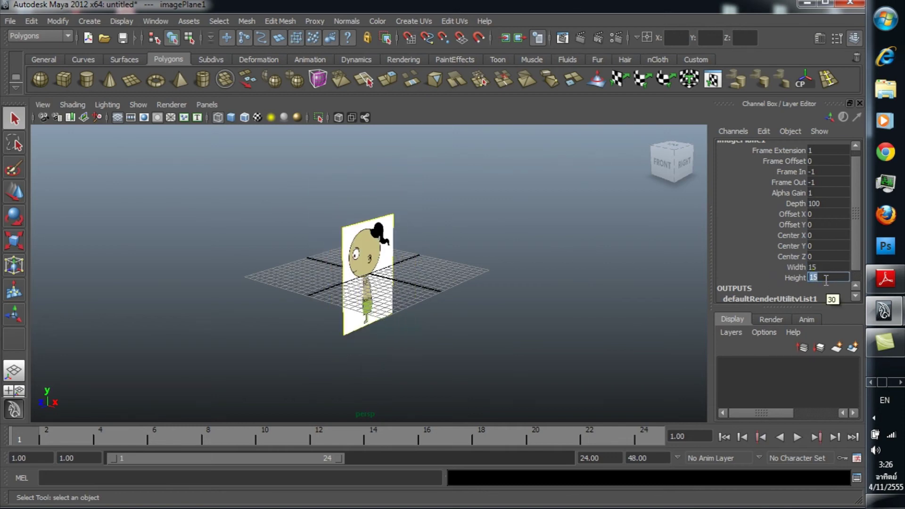
mouse_move(397, 297)
alt+mouse_down()
mouse_move(348, 269)
mouse_move(323, 276)
mouse_move(354, 284)
alt+mouse_up()
mouse_move(452, 300)
alt+mouse_down()
mouse_move(478, 301)
mouse_move(468, 301)
alt+mouse_up()
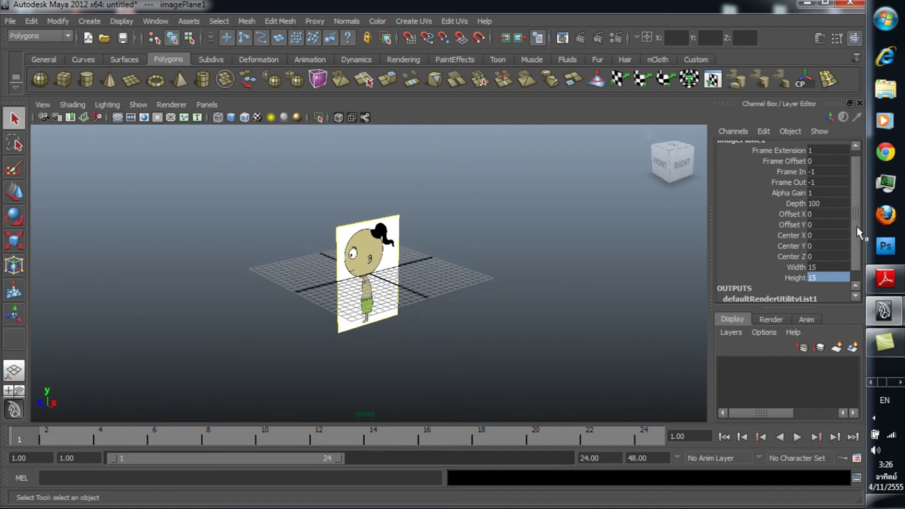
scroll(856, 230, down, 1)
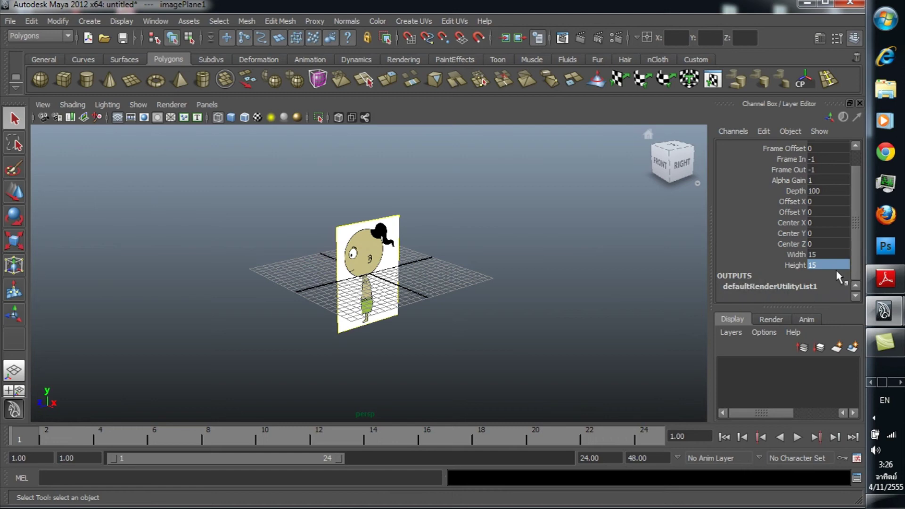
click(329, 243)
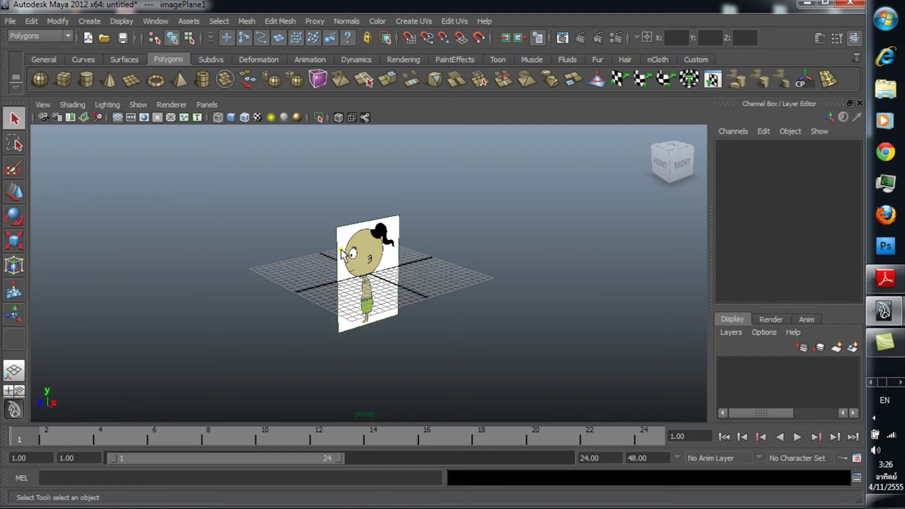
- Reselect imagePlane1 and set its Center X to -10, after trying -18
click(336, 242)
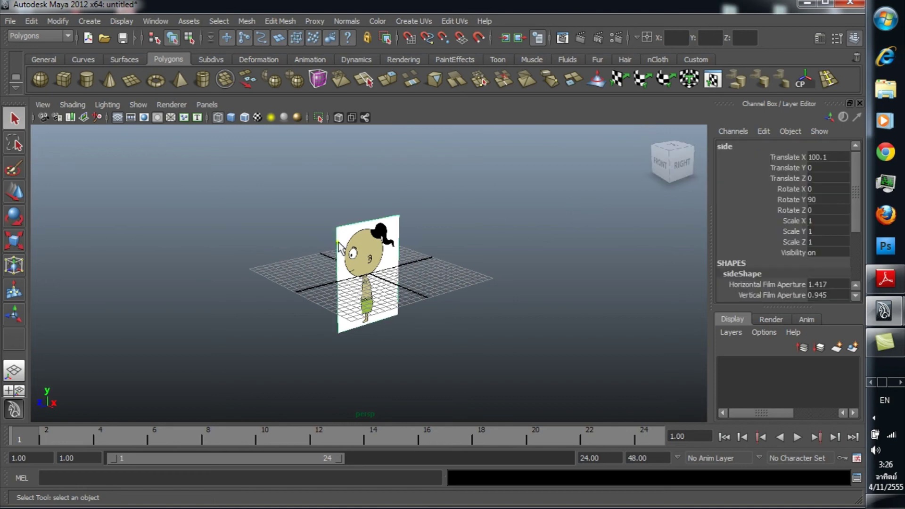
scroll(854, 236, down, 2)
scroll(854, 239, down, 3)
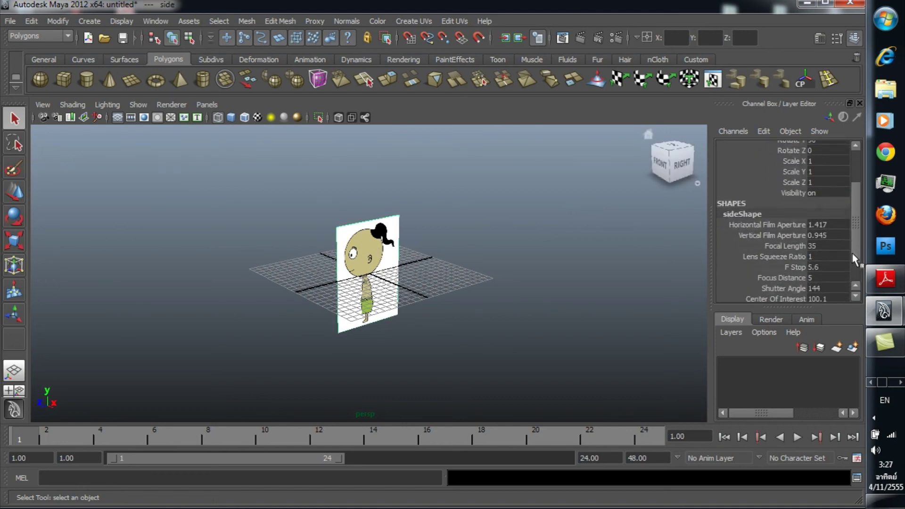
scroll(853, 239, down, 3)
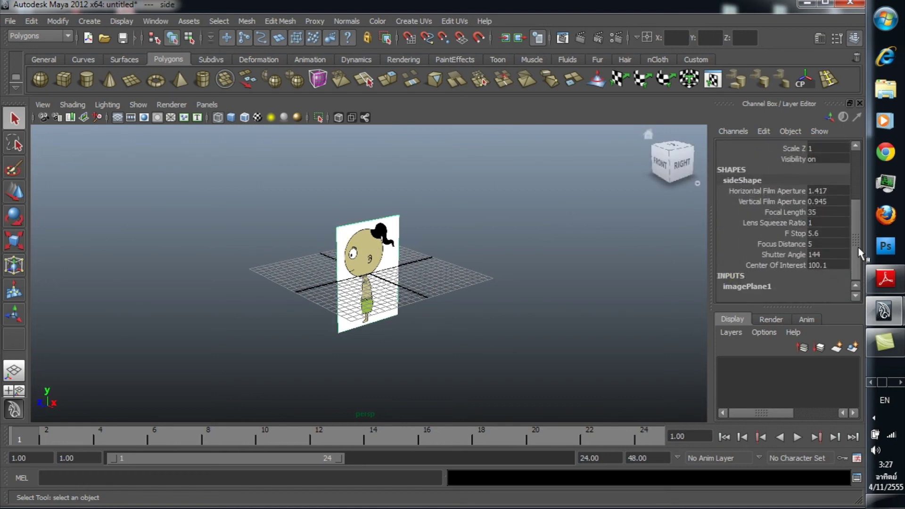
click(748, 288)
scroll(854, 264, down, 1)
scroll(854, 269, down, 3)
scroll(853, 271, down, 3)
scroll(854, 270, down, 1)
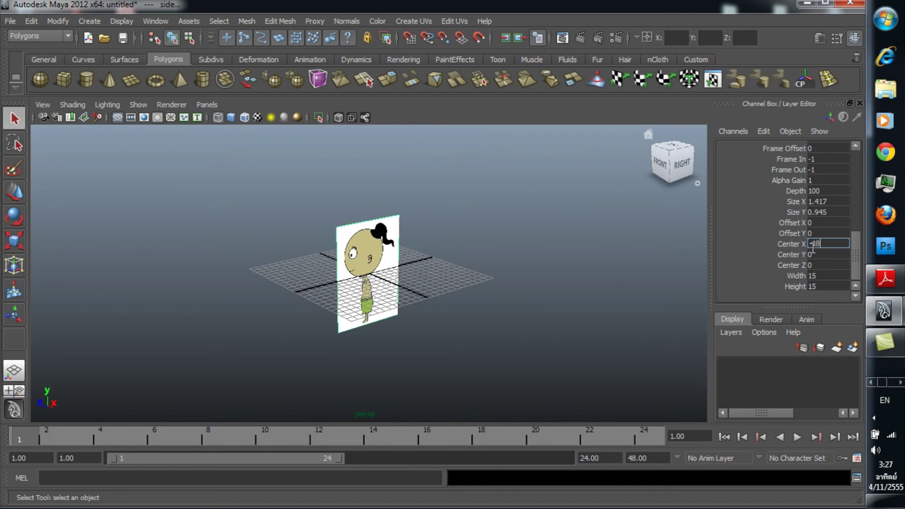
key(Return)
mouse_move(283, 250)
alt+mouse_down()
mouse_move(390, 277)
mouse_move(348, 286)
alt+mouse_up()
click(824, 244)
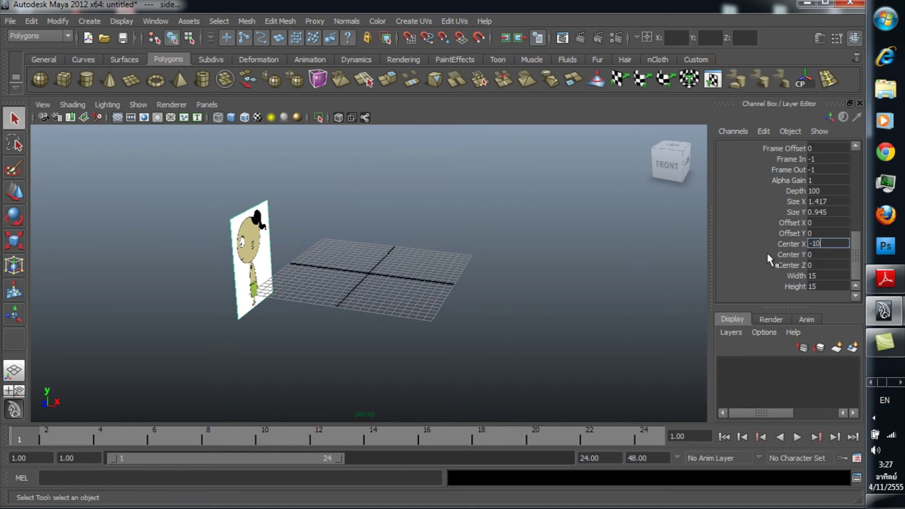
key(Return)
- Try Center Y values of 10, 8 and 6 for the image plane
mouse_move(357, 287)
alt+mouse_down()
mouse_move(390, 285)
mouse_move(325, 288)
alt+mouse_up()
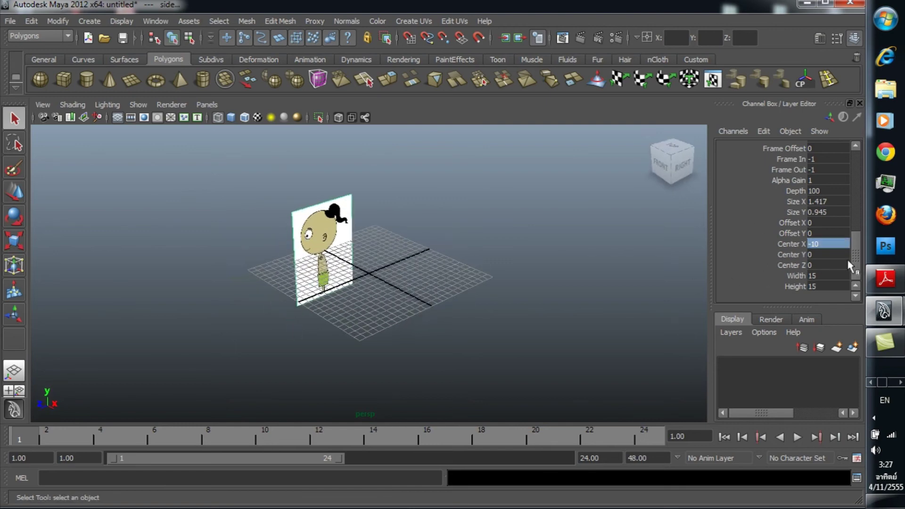
click(824, 254)
text(10)
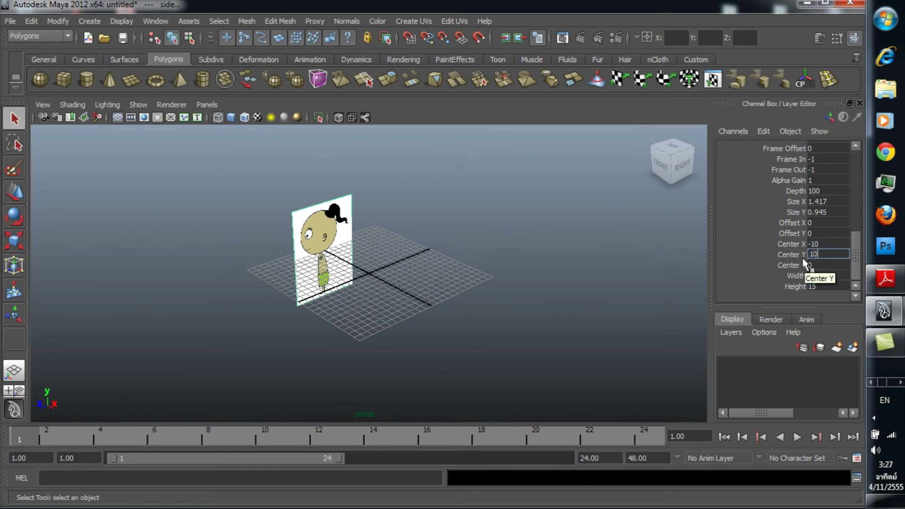
key(Return)
mouse_move(562, 283)
alt+mouse_down()
mouse_move(302, 207)
mouse_move(307, 202)
mouse_move(311, 219)
alt+mouse_up()
click(808, 254)
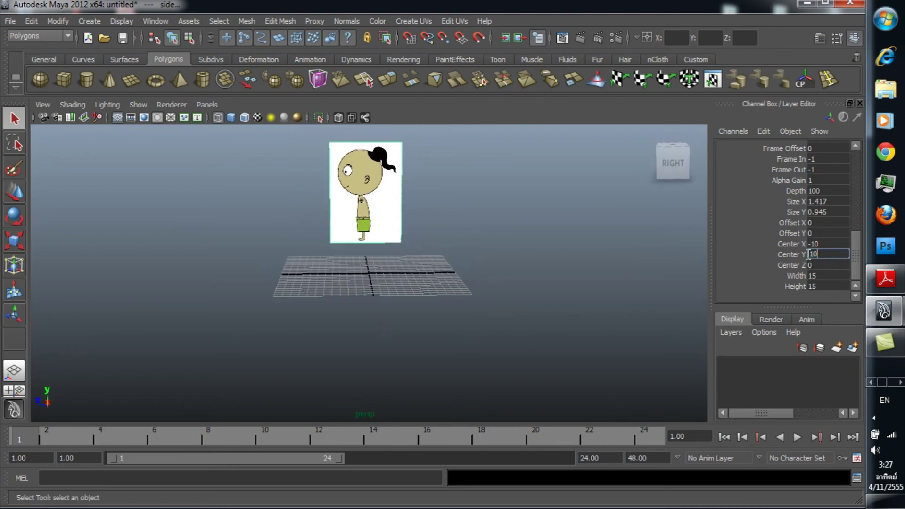
text(8)
key(Return)
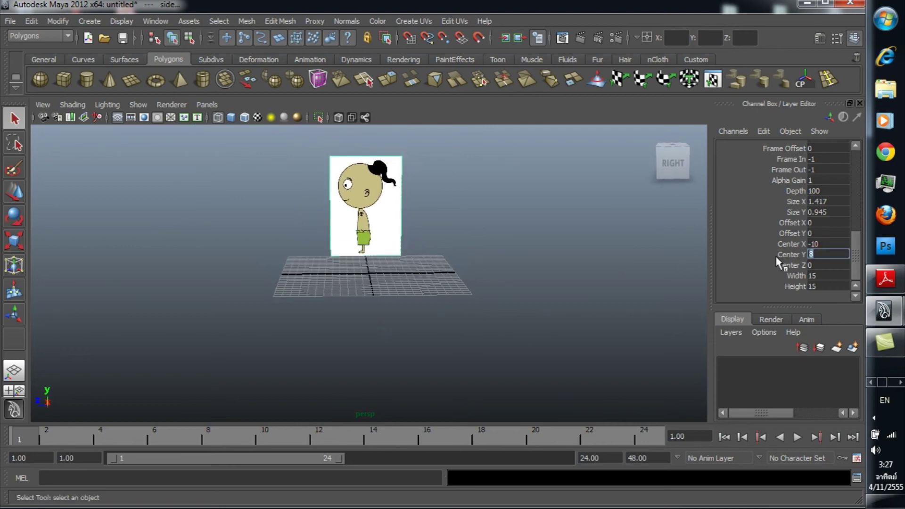
mouse_move(465, 272)
alt+mouse_down()
mouse_move(430, 240)
mouse_move(422, 262)
mouse_move(329, 250)
mouse_move(330, 264)
alt+mouse_up()
click(819, 254)
text(6)
key(Return)
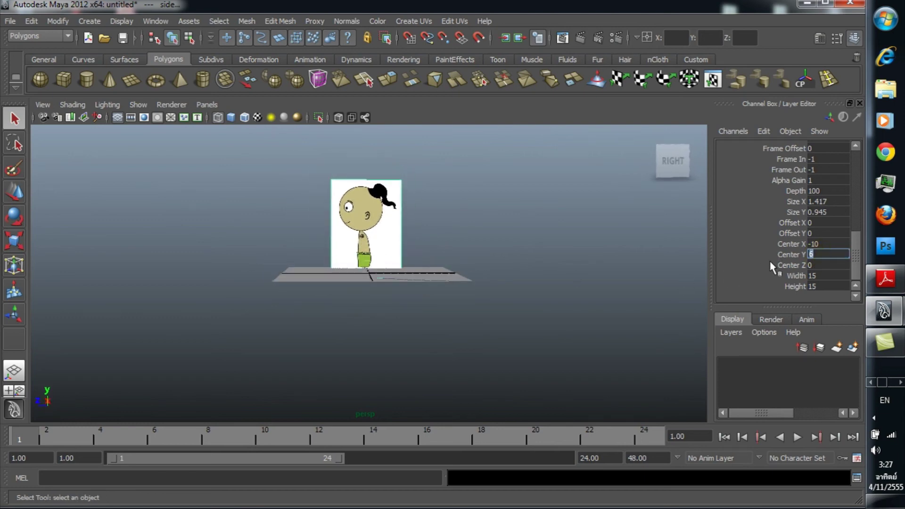
- Settle the image plane's Center Y at 7 and orbit to check its placement
click(818, 243)
click(814, 255)
text(7)
key(Return)
alt+drag(492, 276, 432, 281)
mouse_move(677, 296)
alt+mouse_down()
mouse_move(352, 319)
mouse_move(355, 303)
mouse_move(408, 312)
alt+mouse_up()
alt+drag(383, 264, 430, 288)
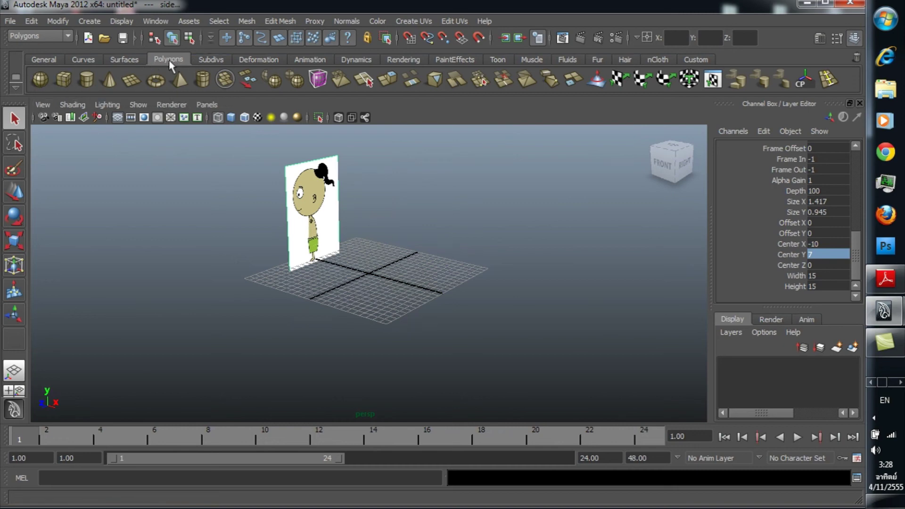
- Draw a polygon cube near the origin, replacing a misplaced one, and show smooth shading
click(64, 84)
mouse_move(339, 264)
alt+mouse_down()
mouse_move(360, 281)
mouse_move(348, 270)
mouse_move(369, 259)
alt+mouse_up()
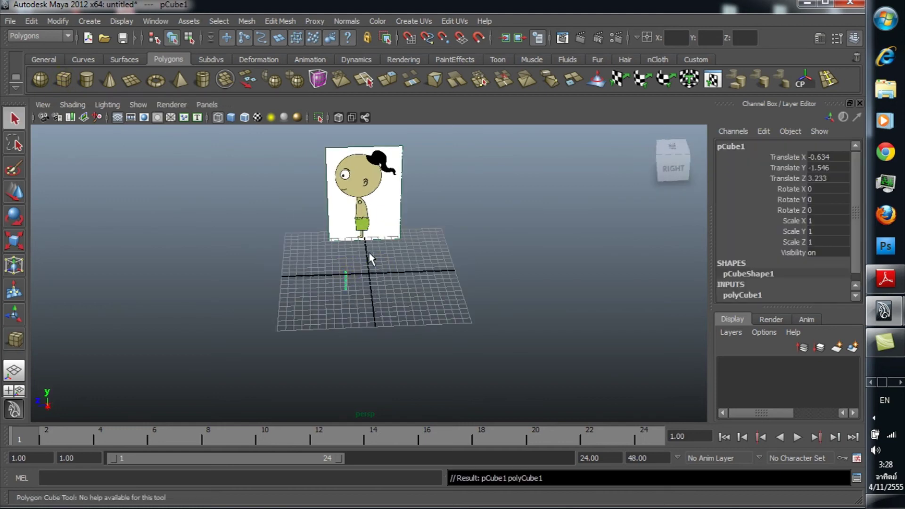
key(ctrl+z)
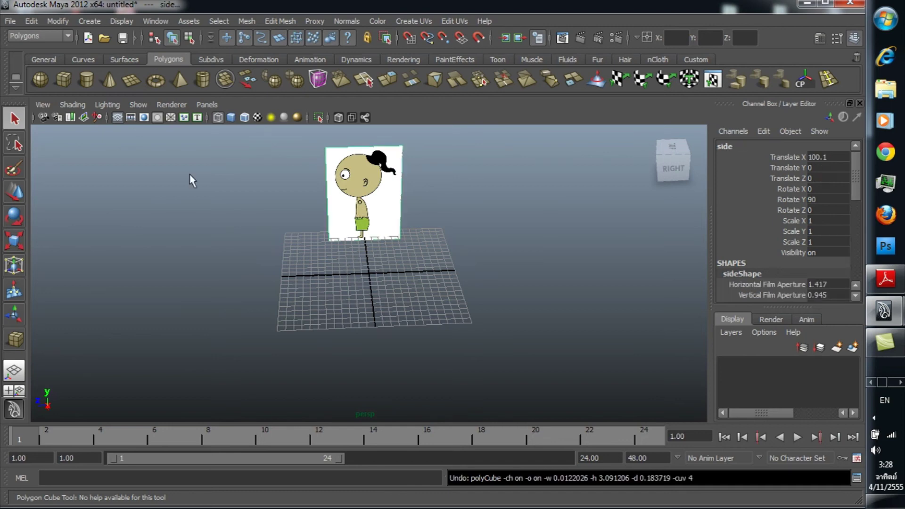
click(66, 83)
mouse_move(356, 268)
mouse_down()
mouse_move(398, 293)
mouse_move(404, 243)
mouse_up()
mouse_move(326, 289)
alt+mouse_down()
mouse_move(353, 286)
mouse_move(262, 278)
mouse_move(329, 269)
alt+mouse_up()
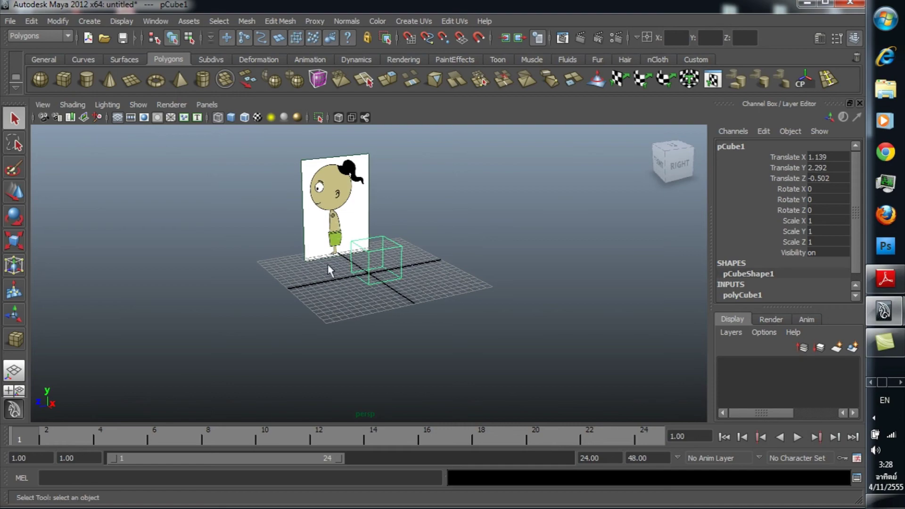
key(5)
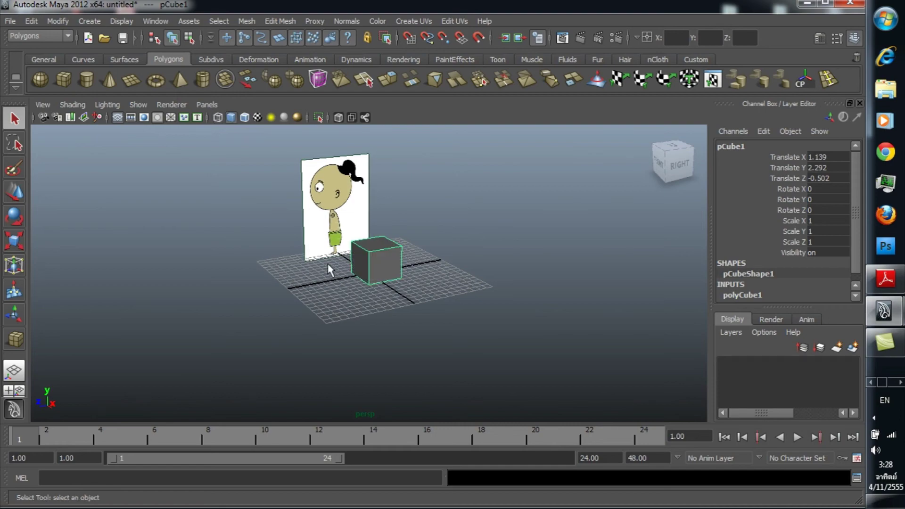
alt+right_drag(404, 266, 438, 280)
mouse_move(438, 281)
alt+mouse_down()
mouse_move(363, 289)
mouse_move(619, 278)
alt+mouse_up()
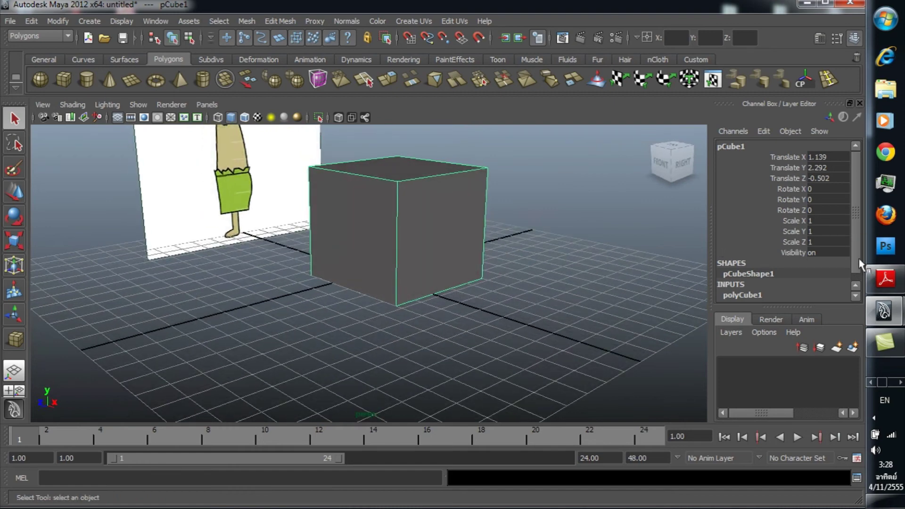
- Set the polyCube1 Width, Height and Depth to 5
scroll(831, 287, down, 1)
double_click(740, 288)
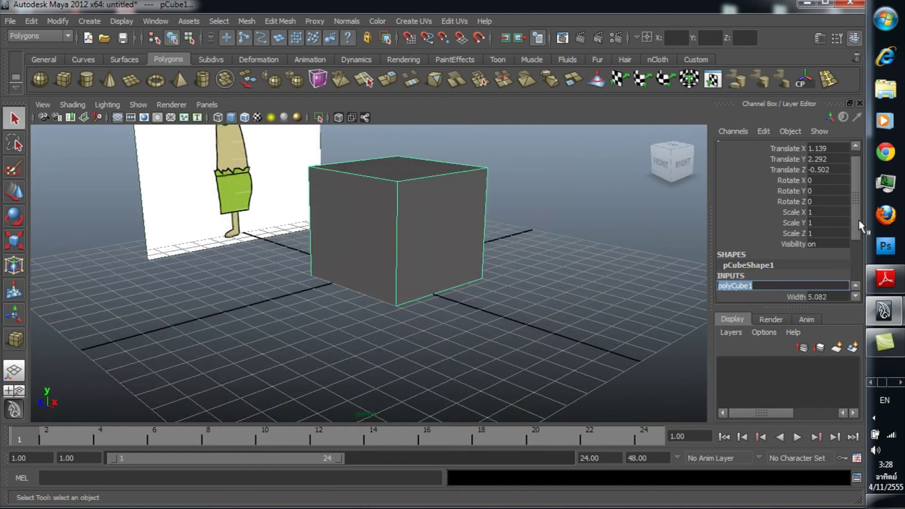
drag(859, 221, 853, 262)
double_click(828, 223)
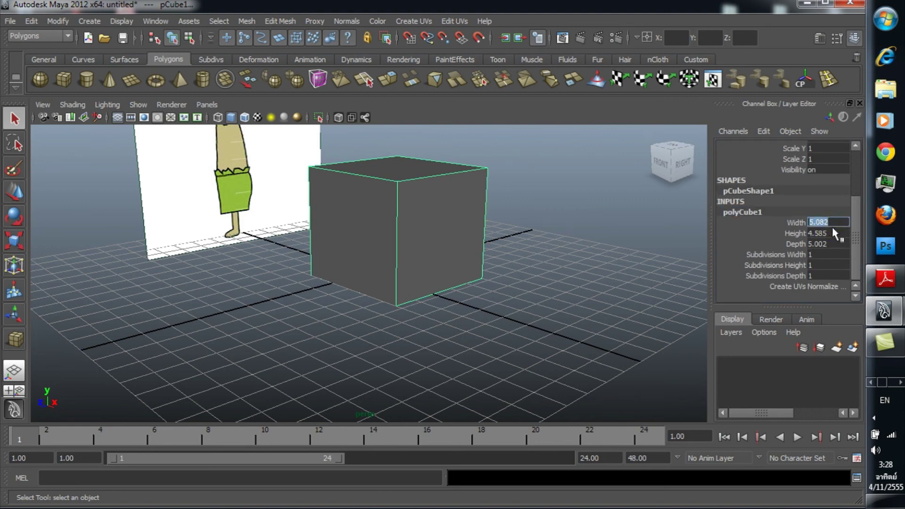
text(5)
key(Return)
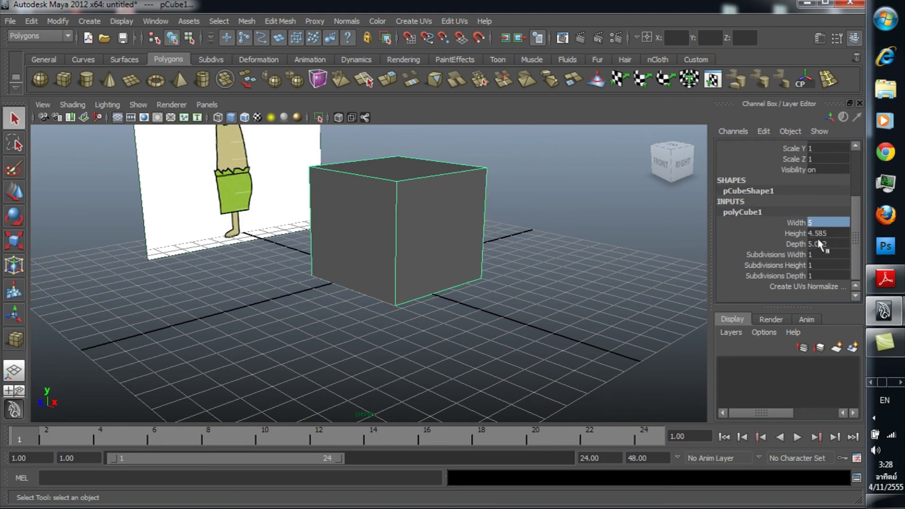
double_click(821, 244)
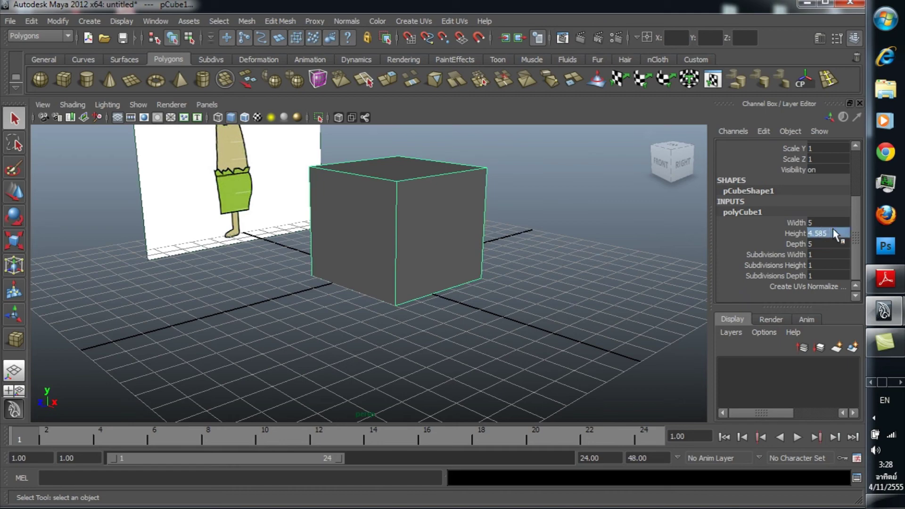
text(5)
key(Return)
mouse_move(455, 291)
alt+mouse_down()
mouse_move(519, 285)
mouse_move(476, 285)
alt+mouse_up()
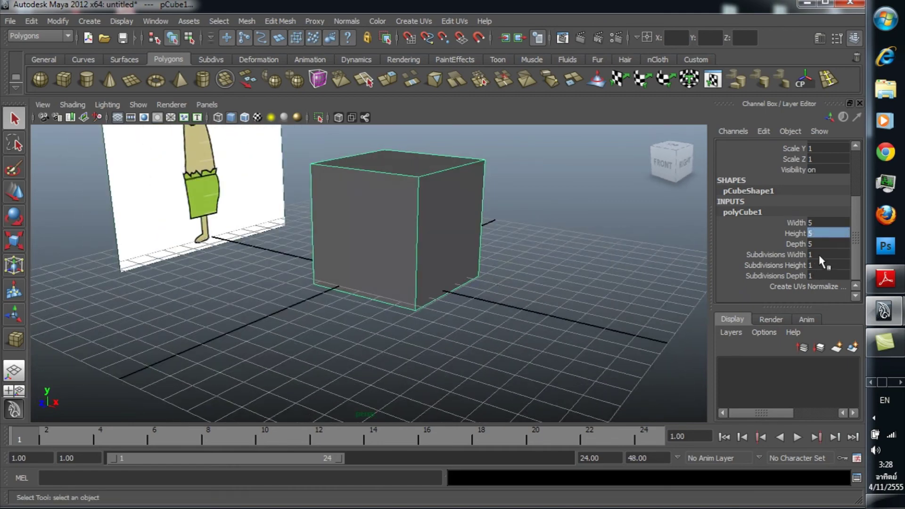
- Set all three cube subdivisions to 2 and return to the four-view layout
double_click(819, 255)
text(2)
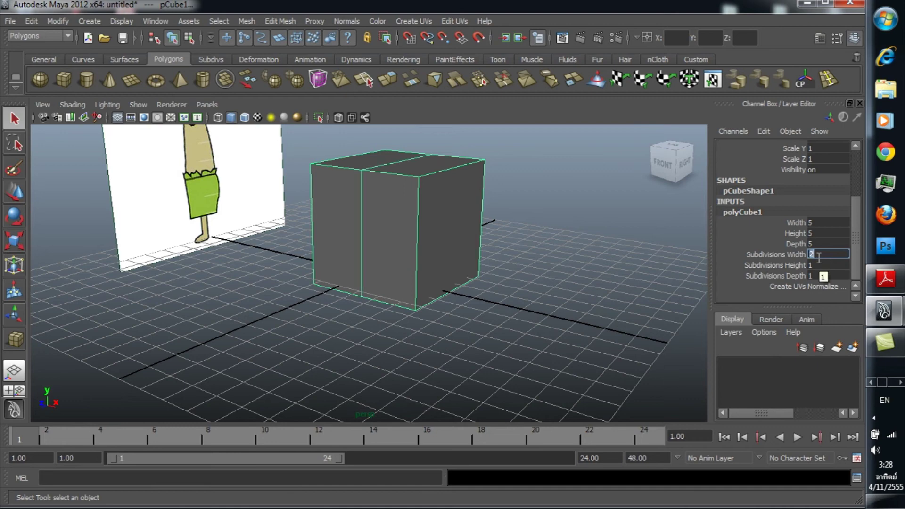
double_click(827, 265)
text(2)
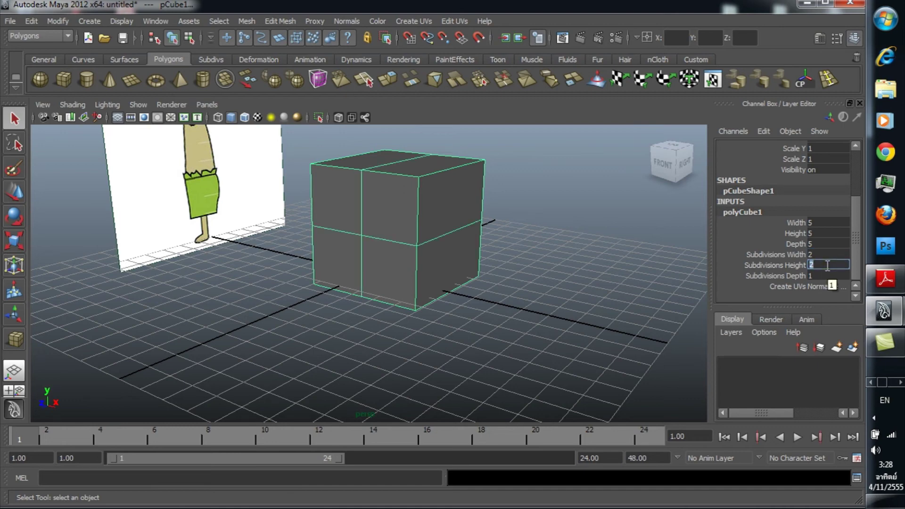
double_click(825, 276)
text(3)
key(Return)
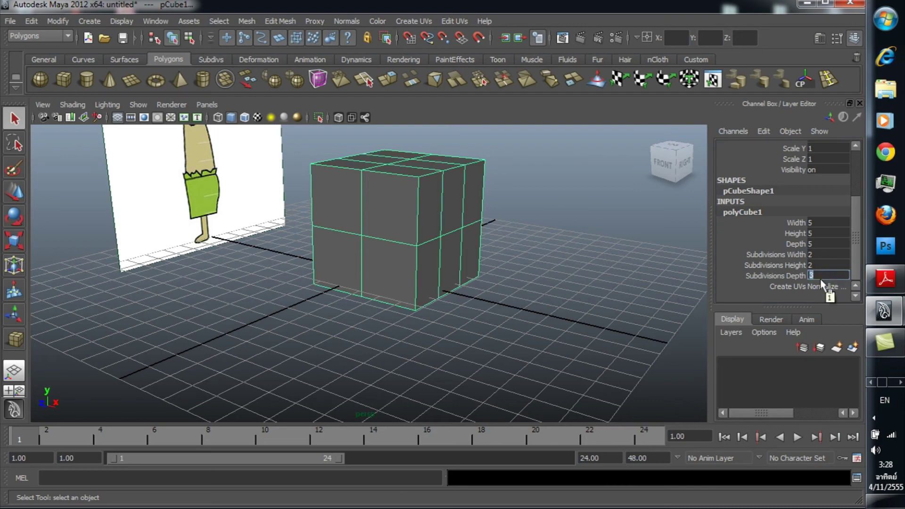
text(2)
key(Return)
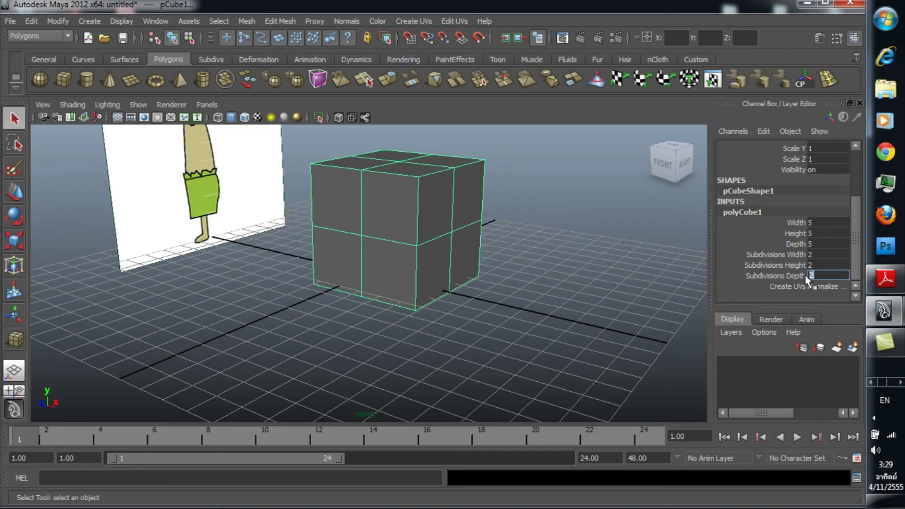
mouse_move(629, 281)
alt+mouse_down()
mouse_move(503, 259)
mouse_move(378, 256)
mouse_move(461, 263)
mouse_move(438, 266)
mouse_move(471, 264)
mouse_move(317, 253)
mouse_move(407, 252)
mouse_move(481, 266)
mouse_move(468, 269)
mouse_move(558, 243)
mouse_move(565, 250)
alt+mouse_up()
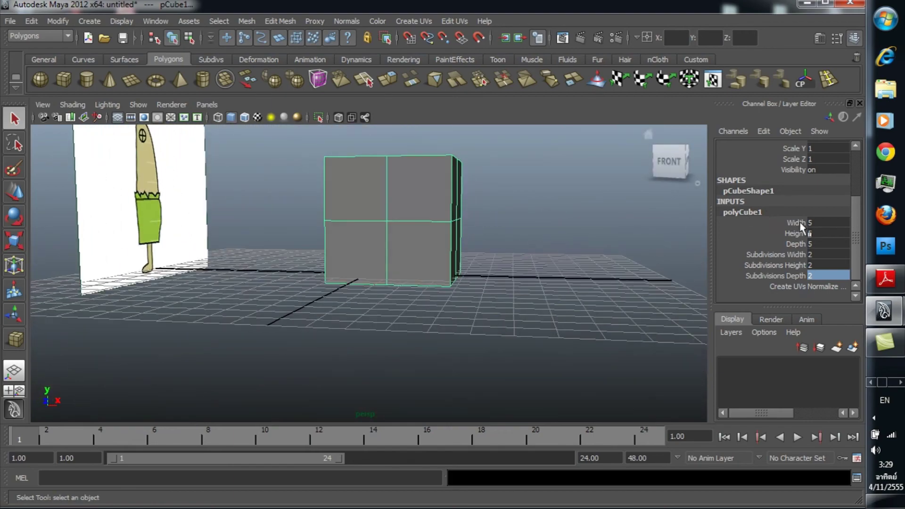
drag(854, 211, 844, 158)
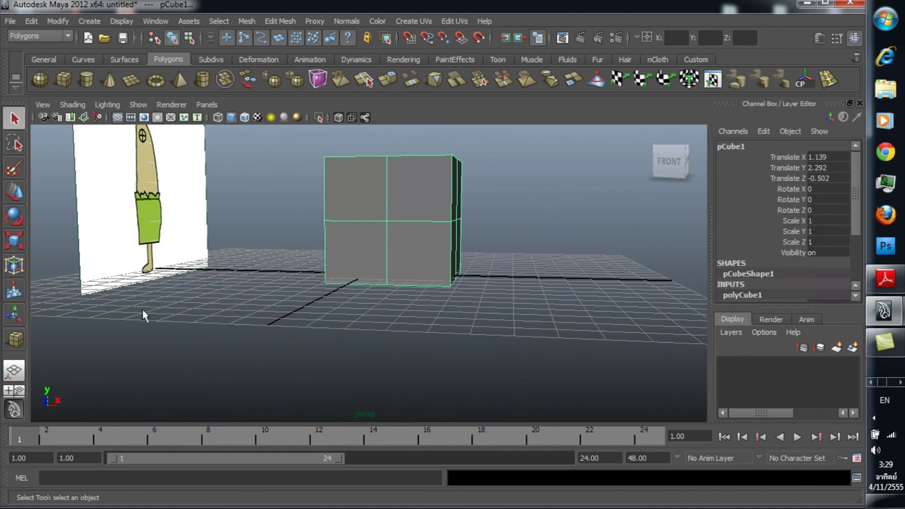
click(14, 390)
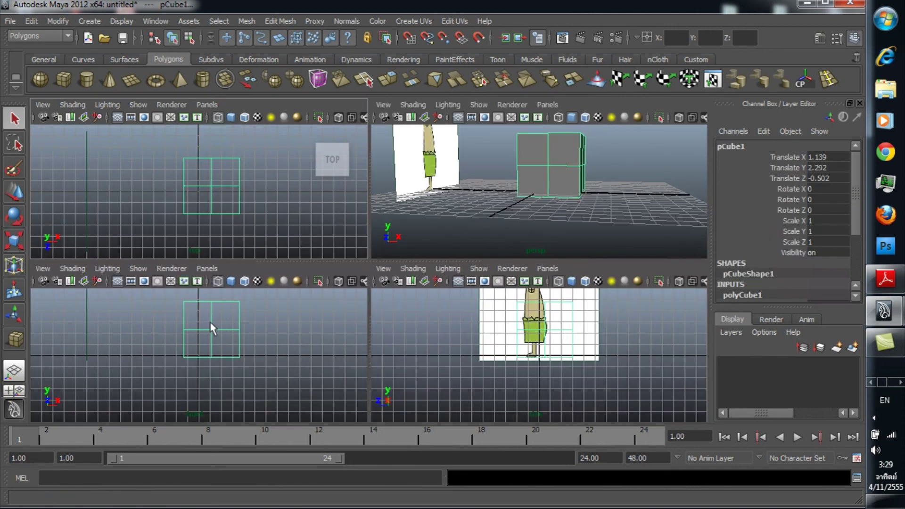
- Move the cube up and left to X 0.37, Y 2.588, then view it in single perspective
key(w)
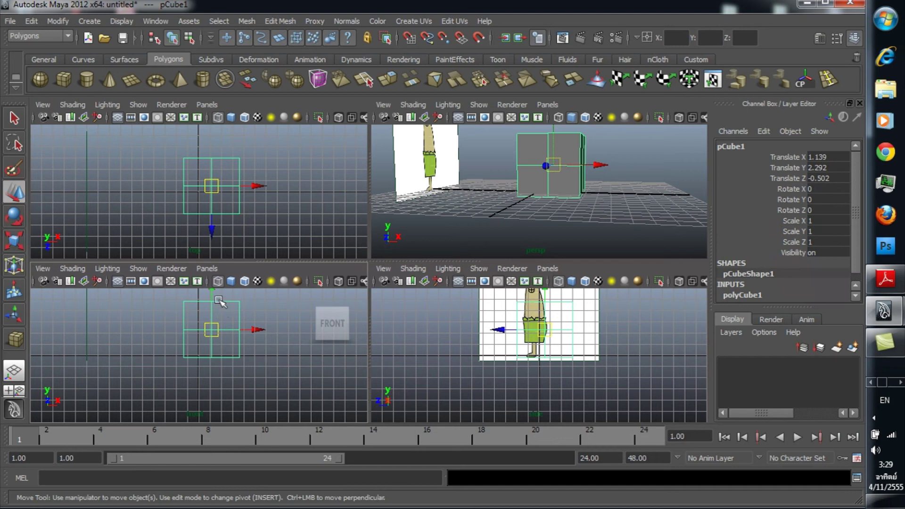
drag(214, 293, 215, 291)
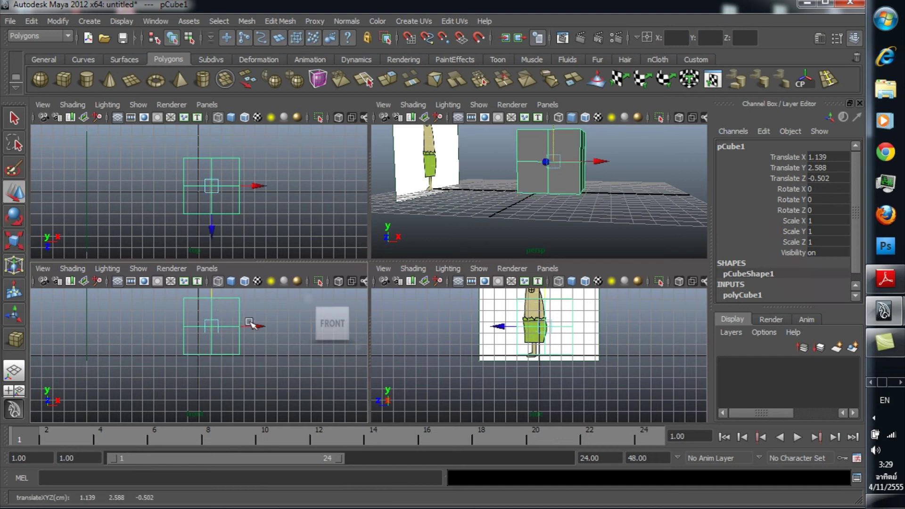
drag(257, 325, 248, 327)
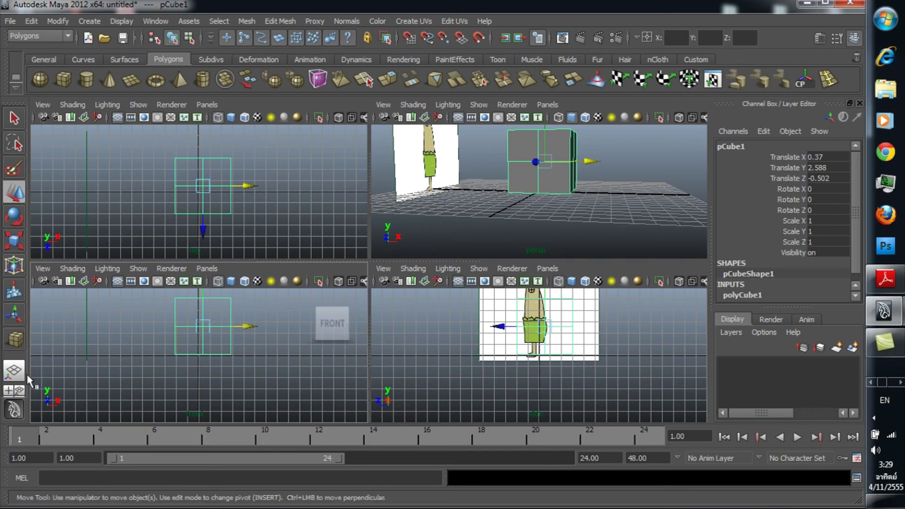
click(14, 370)
mouse_move(490, 238)
alt+mouse_down()
mouse_move(454, 265)
mouse_move(363, 269)
mouse_move(529, 265)
mouse_move(482, 274)
mouse_move(538, 256)
mouse_move(440, 319)
mouse_move(442, 269)
mouse_move(527, 262)
mouse_move(448, 248)
mouse_move(513, 224)
mouse_move(382, 257)
mouse_move(424, 284)
mouse_move(537, 253)
mouse_move(448, 276)
mouse_move(430, 251)
mouse_move(388, 265)
mouse_move(507, 258)
mouse_move(424, 283)
mouse_move(424, 271)
mouse_move(491, 258)
mouse_move(415, 259)
mouse_move(448, 262)
mouse_move(433, 267)
mouse_move(398, 189)
alt+mouse_up()
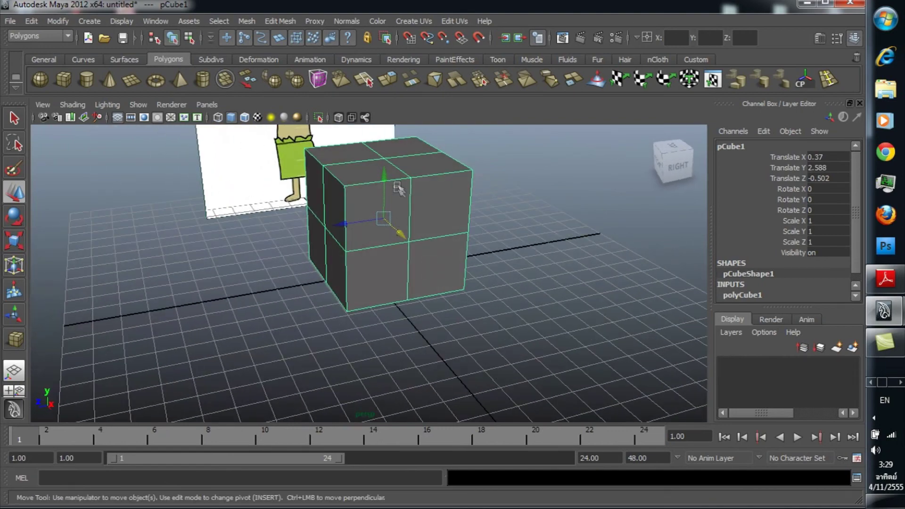
- Select the cube's top centre vertex and scale it upward into a shallow peak
right_click(358, 166)
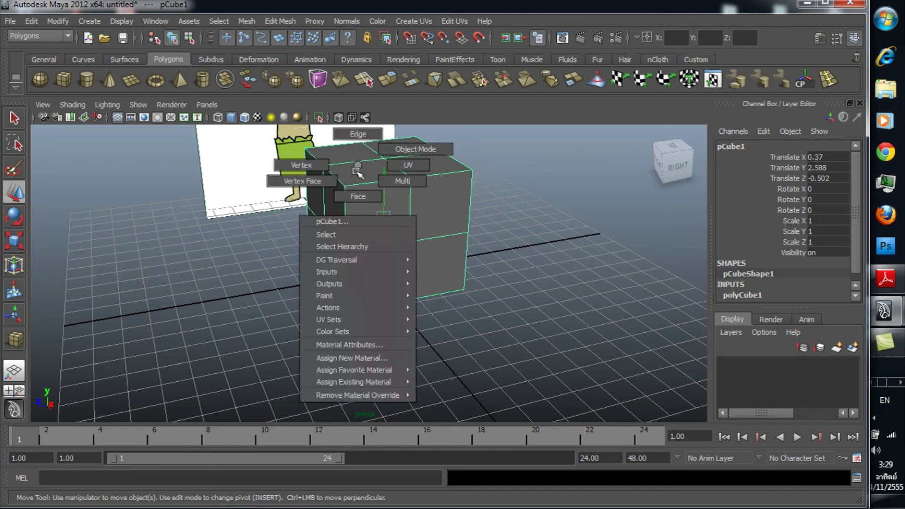
click(319, 163)
mouse_move(477, 169)
alt+mouse_down()
mouse_move(424, 178)
mouse_move(402, 254)
alt+mouse_up()
click(382, 168)
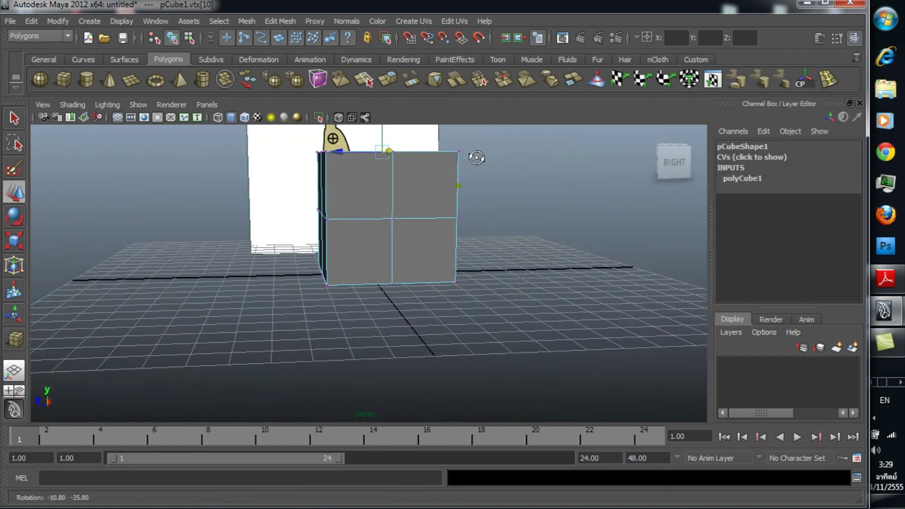
mouse_move(382, 271)
alt+mouse_down()
mouse_move(504, 239)
mouse_move(489, 259)
alt+mouse_up()
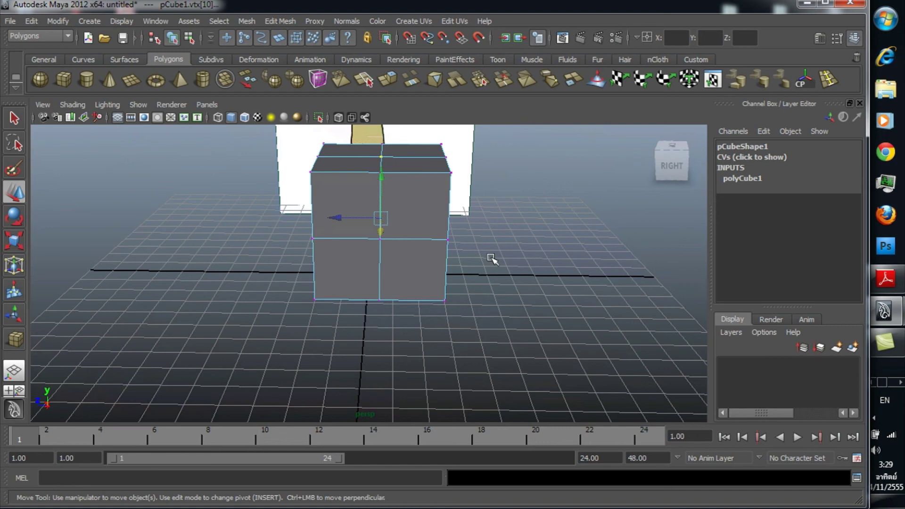
key(r)
click(382, 217)
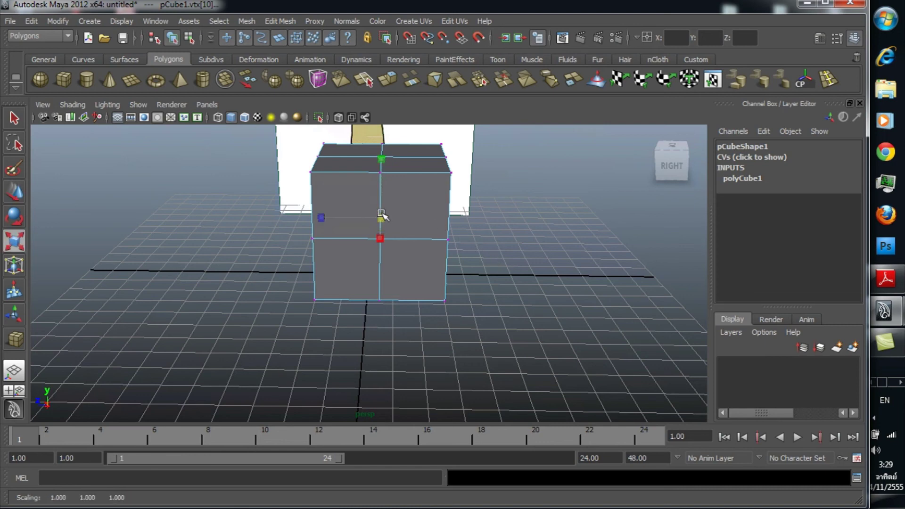
mouse_move(377, 225)
mouse_down()
mouse_move(388, 172)
mouse_move(380, 150)
mouse_up()
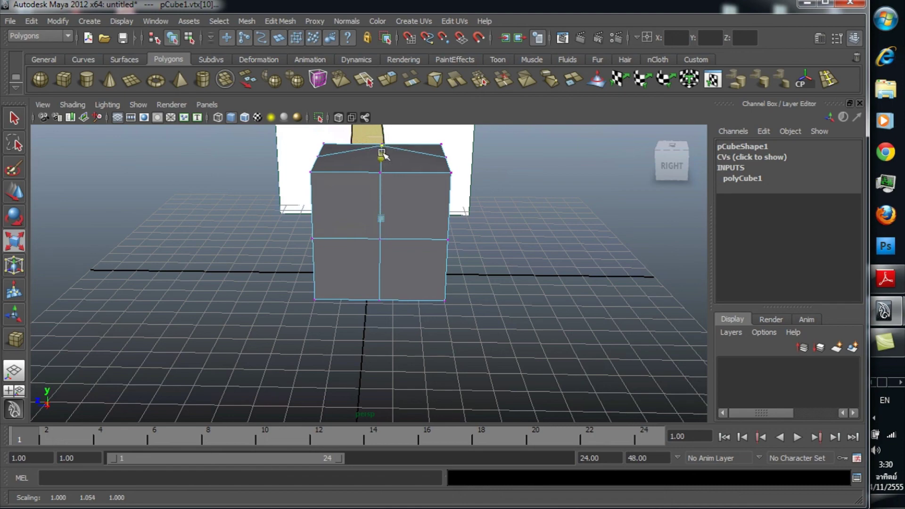
mouse_move(414, 198)
alt+mouse_down()
mouse_move(426, 163)
mouse_move(487, 186)
mouse_move(383, 196)
mouse_move(495, 200)
alt+mouse_up()
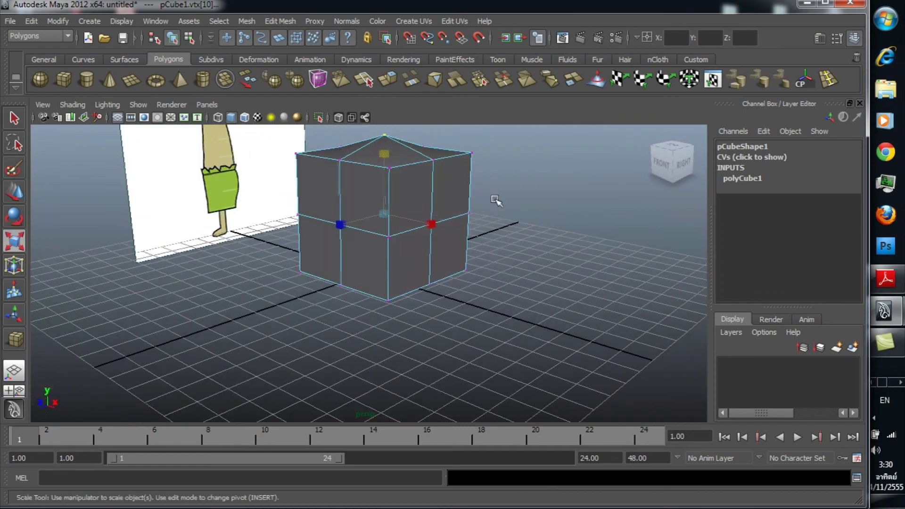
click(268, 304)
- Select a side vertex and scale it outward so the cube's left side bulges
click(341, 224)
mouse_move(341, 224)
alt+mouse_down()
mouse_move(440, 223)
mouse_move(317, 226)
mouse_move(357, 228)
alt+mouse_up()
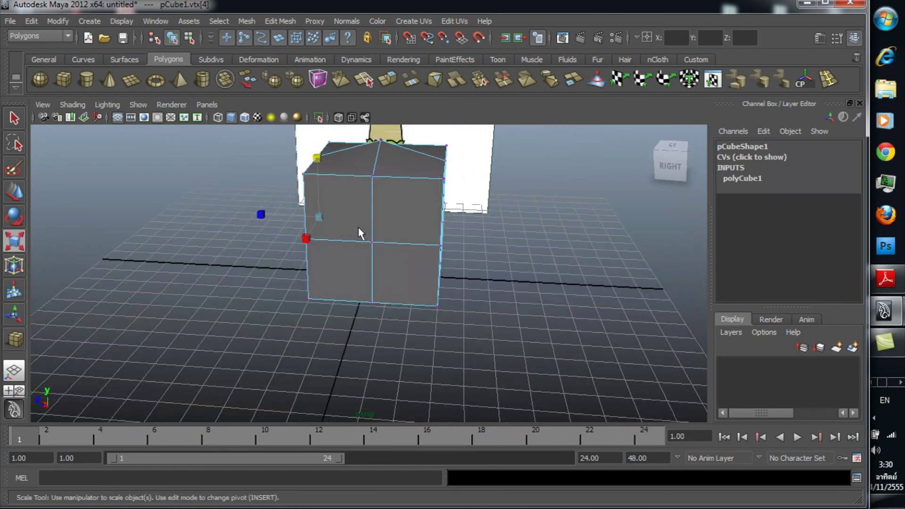
key(q)
mouse_move(452, 254)
alt+mouse_down()
mouse_move(541, 249)
mouse_move(434, 252)
mouse_move(402, 239)
alt+mouse_up()
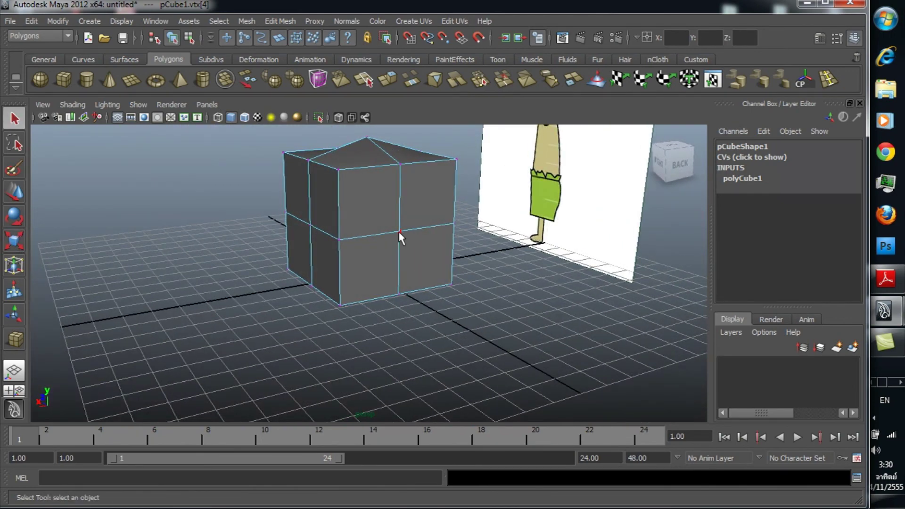
alt+drag(292, 303, 427, 298)
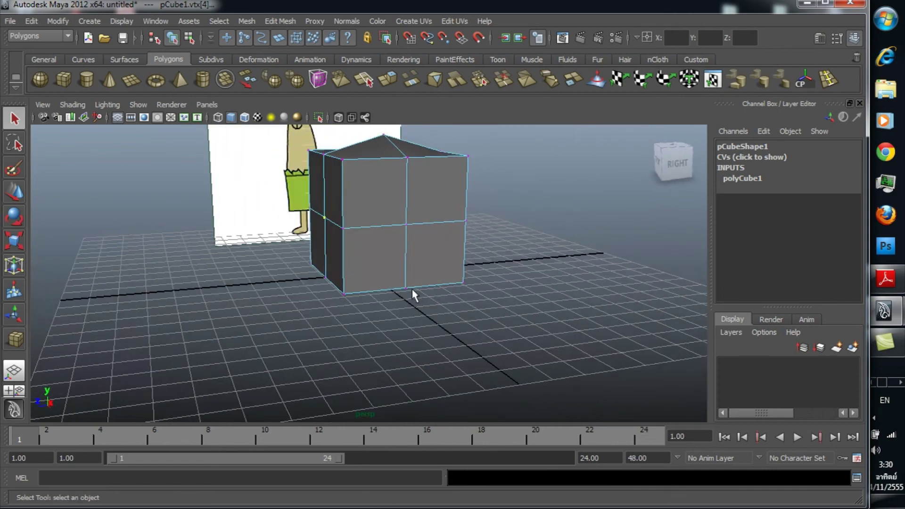
key(e)
key(r)
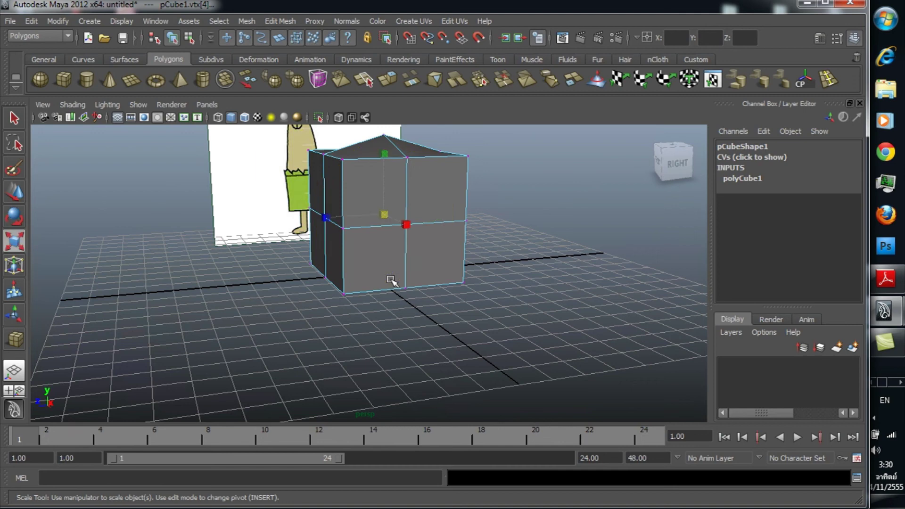
drag(323, 219, 305, 220)
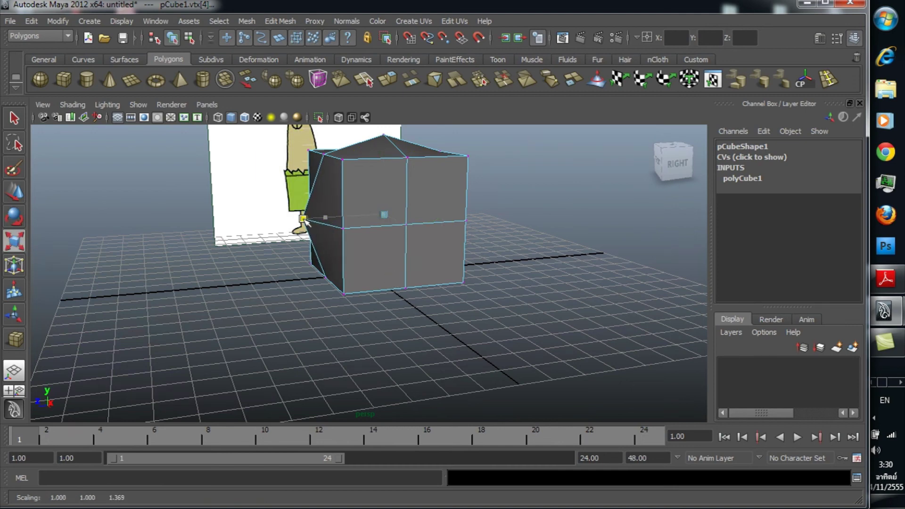
mouse_move(317, 226)
alt+mouse_down()
mouse_move(494, 267)
mouse_move(448, 265)
alt+mouse_up()
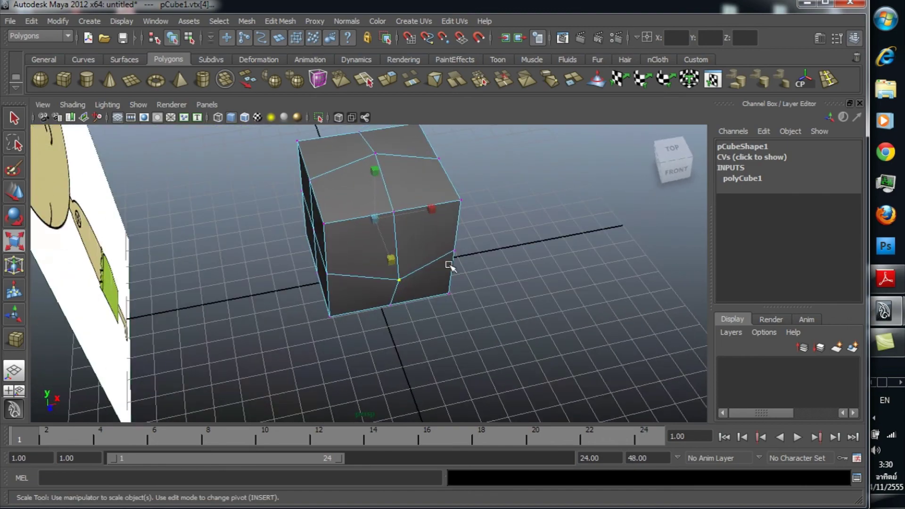
- Select the left-edge vertex, then the bottom-front vertex, from new angles
click(503, 217)
alt+drag(555, 222, 482, 222)
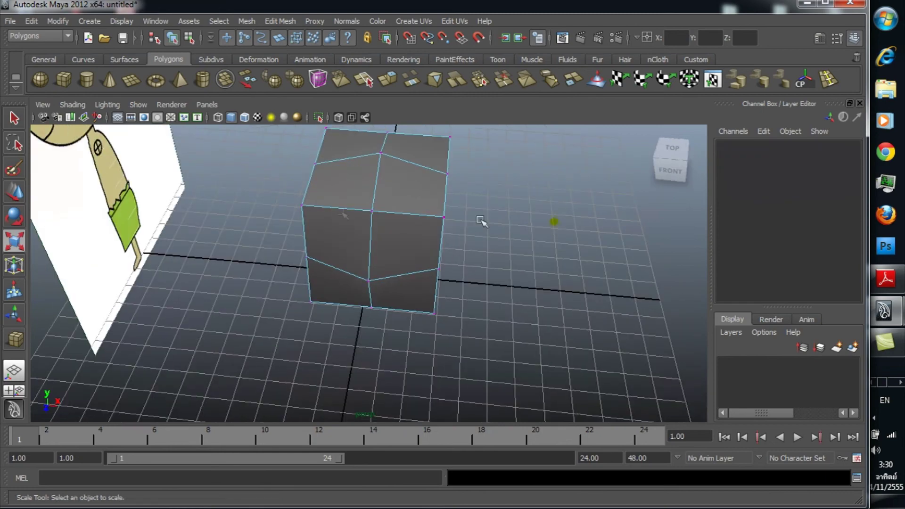
click(302, 206)
key(q)
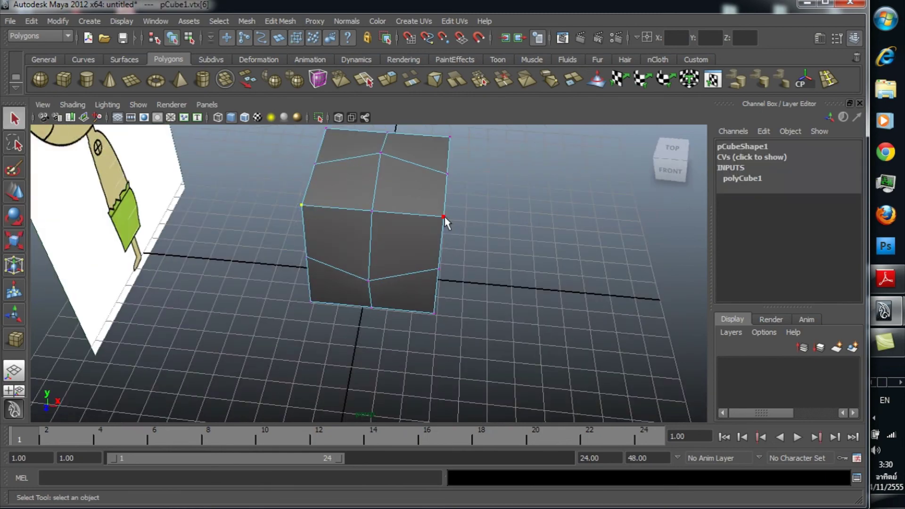
mouse_move(556, 209)
alt+mouse_down()
mouse_move(453, 244)
mouse_move(458, 208)
mouse_move(519, 232)
mouse_move(426, 283)
mouse_move(383, 290)
alt+mouse_up()
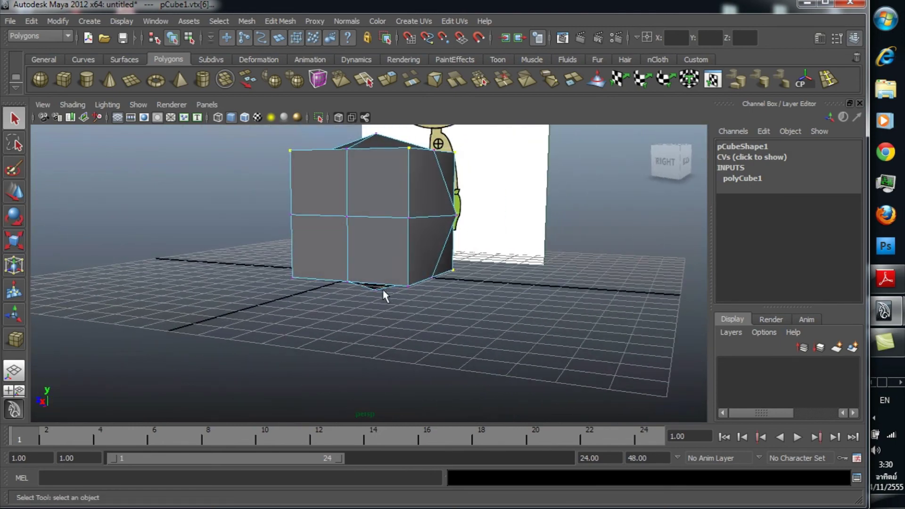
mouse_move(316, 303)
alt+mouse_down()
mouse_move(461, 319)
mouse_move(349, 286)
alt+mouse_up()
click(343, 286)
- Scale the selected corner vertices inward along X, replacing an undone uniform scale, then deselect
mouse_move(443, 298)
alt+mouse_down()
mouse_move(313, 327)
mouse_move(336, 315)
mouse_move(406, 324)
mouse_move(398, 315)
alt+mouse_up()
key(r)
drag(380, 220, 366, 215)
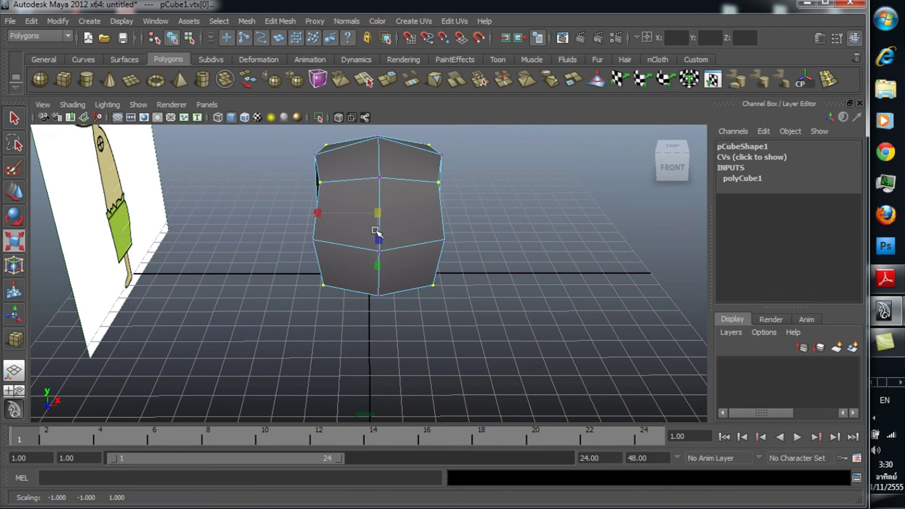
key(ctrl+z)
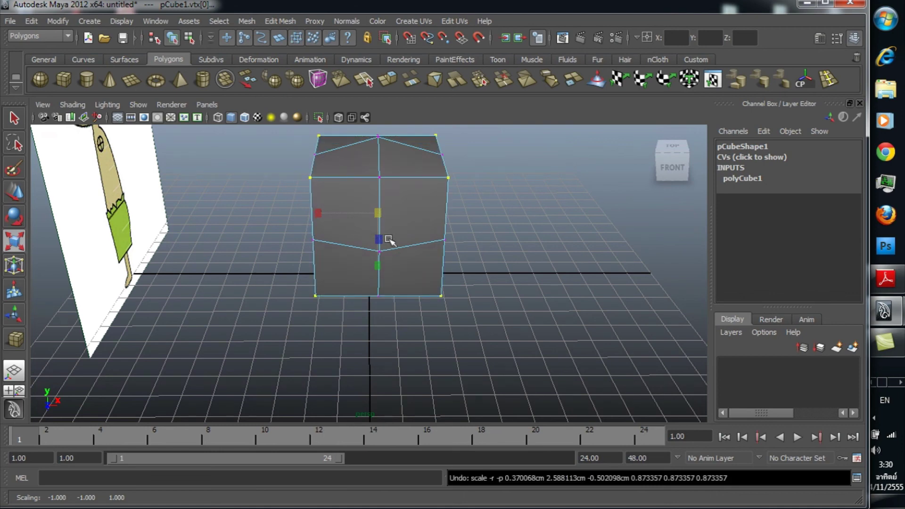
drag(326, 217, 326, 215)
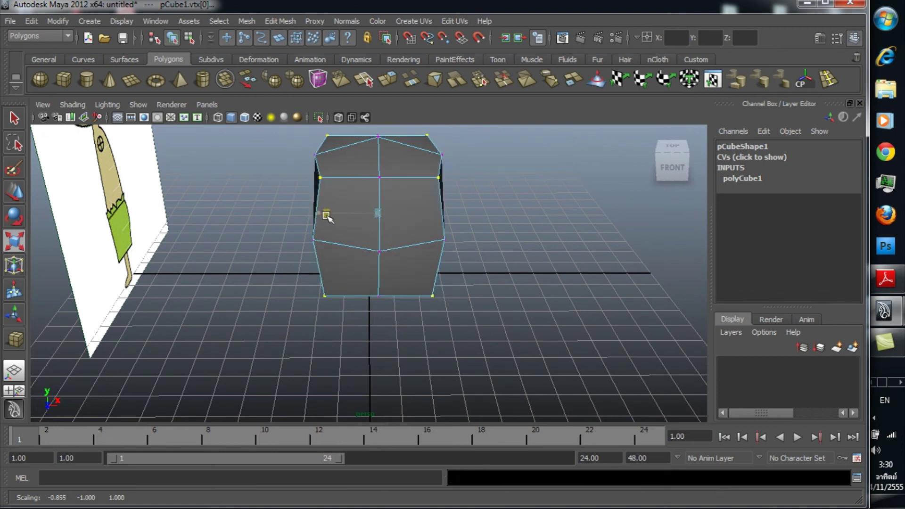
mouse_move(369, 236)
alt+mouse_down()
mouse_move(477, 234)
mouse_move(347, 235)
mouse_move(529, 244)
alt+mouse_up()
drag(326, 215, 324, 214)
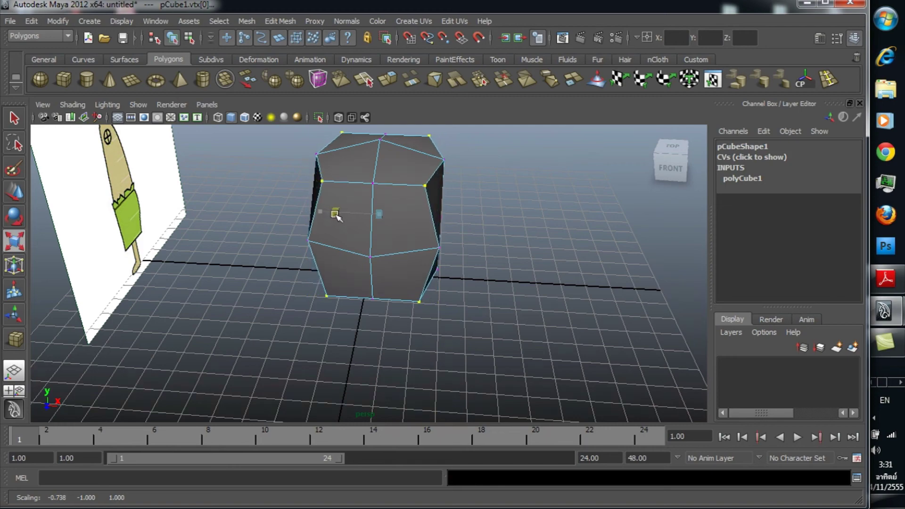
mouse_move(339, 214)
alt+mouse_down()
mouse_move(278, 251)
mouse_move(398, 243)
mouse_move(243, 222)
mouse_move(169, 245)
mouse_move(236, 252)
mouse_move(259, 267)
mouse_move(204, 262)
mouse_move(156, 245)
mouse_move(256, 277)
mouse_move(264, 276)
mouse_move(117, 219)
mouse_move(202, 242)
mouse_move(283, 239)
mouse_move(167, 236)
alt+mouse_up()
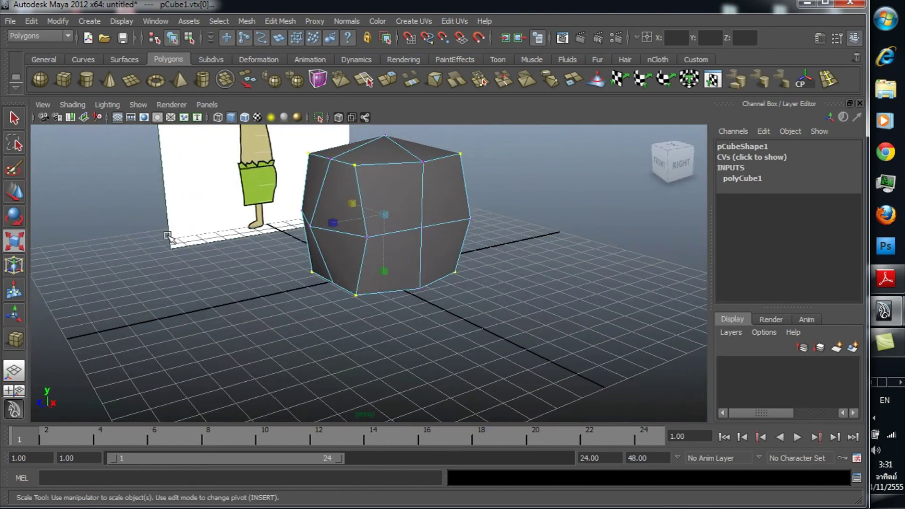
click(434, 304)
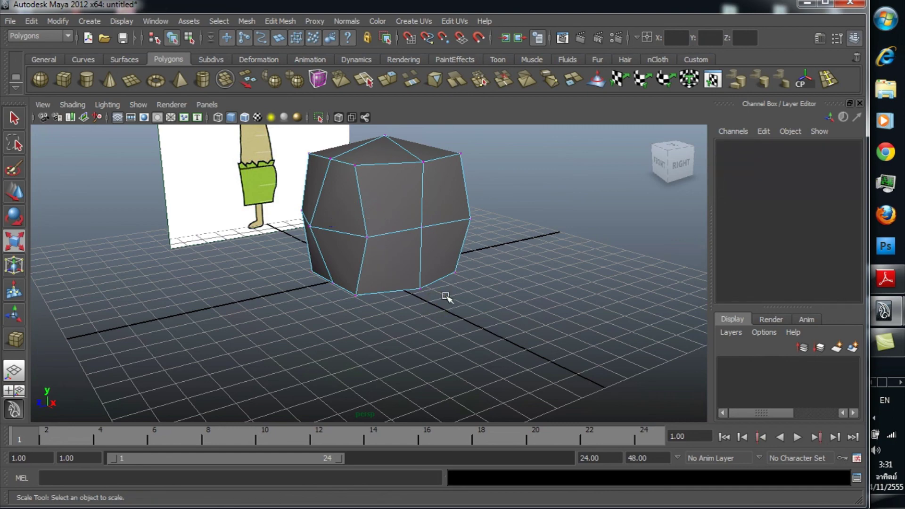
- Preview the block as a smoothed mesh, then return to the low-poly cage
key(3)
mouse_move(447, 297)
alt+mouse_down()
mouse_move(414, 259)
mouse_move(373, 262)
mouse_move(487, 269)
mouse_move(379, 263)
mouse_move(460, 277)
mouse_move(414, 248)
mouse_move(426, 263)
mouse_move(374, 275)
mouse_move(316, 259)
mouse_move(414, 275)
mouse_move(445, 261)
alt+mouse_up()
key(1)
- Select the block's top and bottom corner vertices on its side
click(376, 275)
key(q)
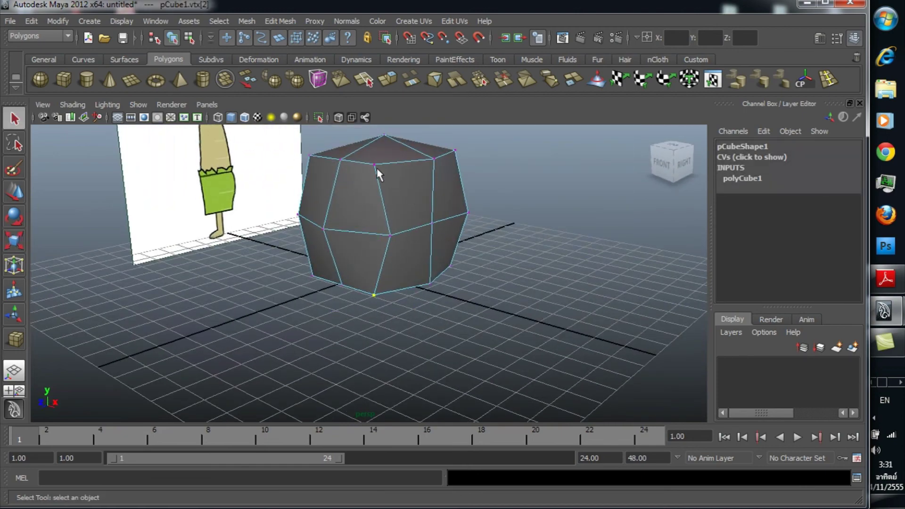
alt+drag(377, 166, 465, 204)
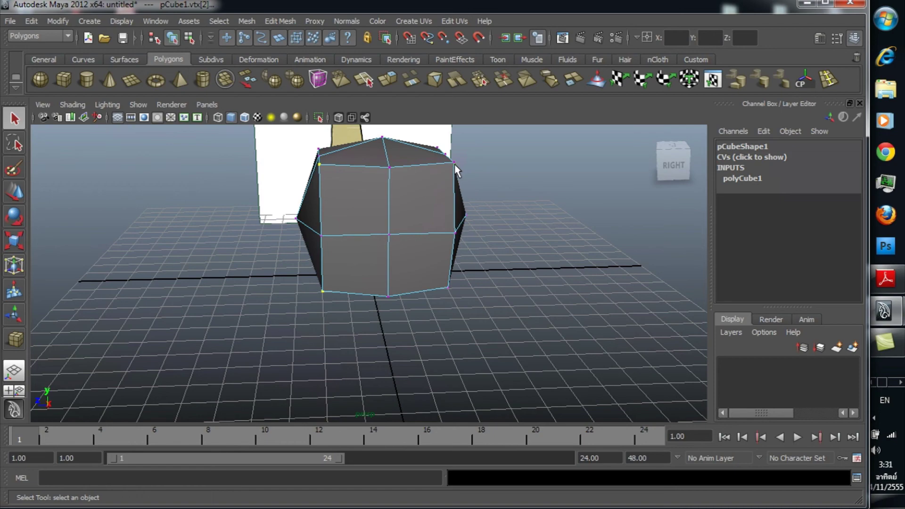
mouse_move(455, 165)
alt+mouse_down()
mouse_move(420, 277)
mouse_move(428, 258)
mouse_move(387, 282)
alt+mouse_up()
shift+click(386, 282)
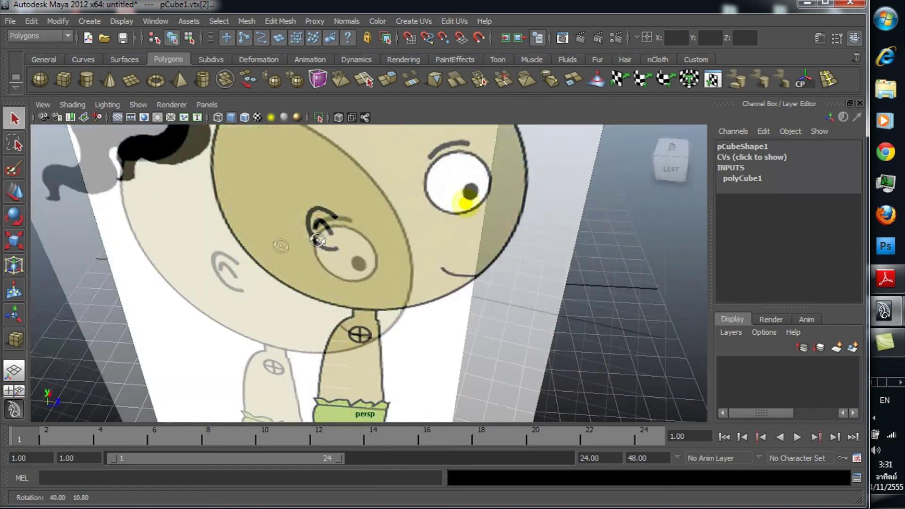
alt+drag(468, 203, 260, 245)
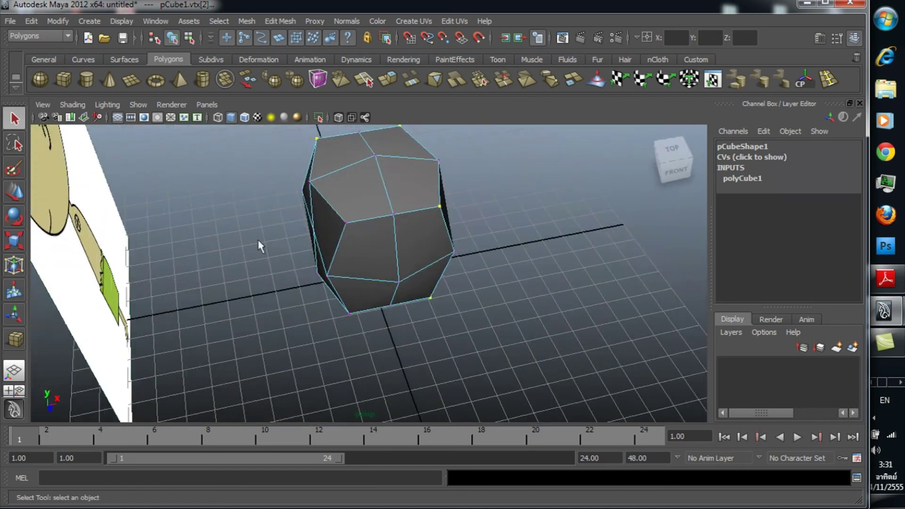
mouse_move(345, 225)
alt+mouse_down()
mouse_move(349, 246)
mouse_move(402, 276)
mouse_move(360, 300)
mouse_move(345, 286)
mouse_move(343, 333)
mouse_move(338, 278)
alt+mouse_up()
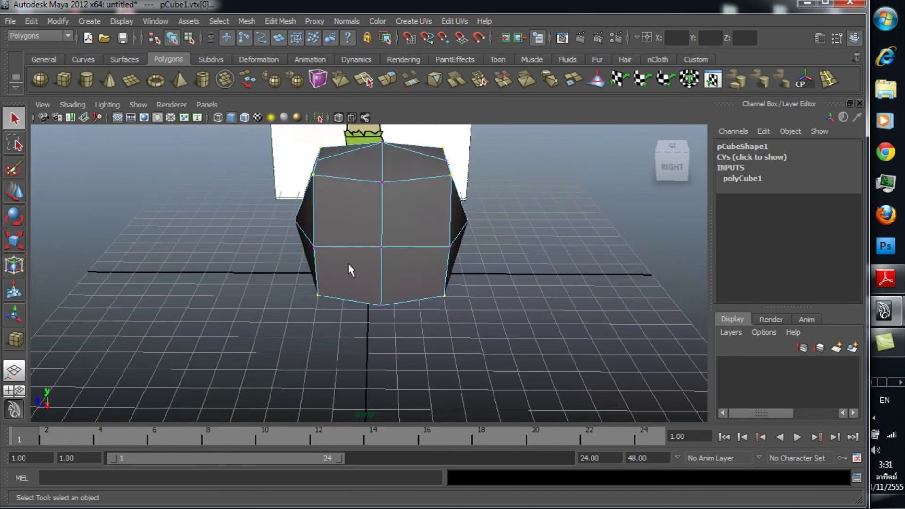
- Scale the selected vertices inward along Z so the side outline becomes octagonal
key(e)
key(r)
drag(326, 221, 328, 221)
drag(331, 222, 334, 223)
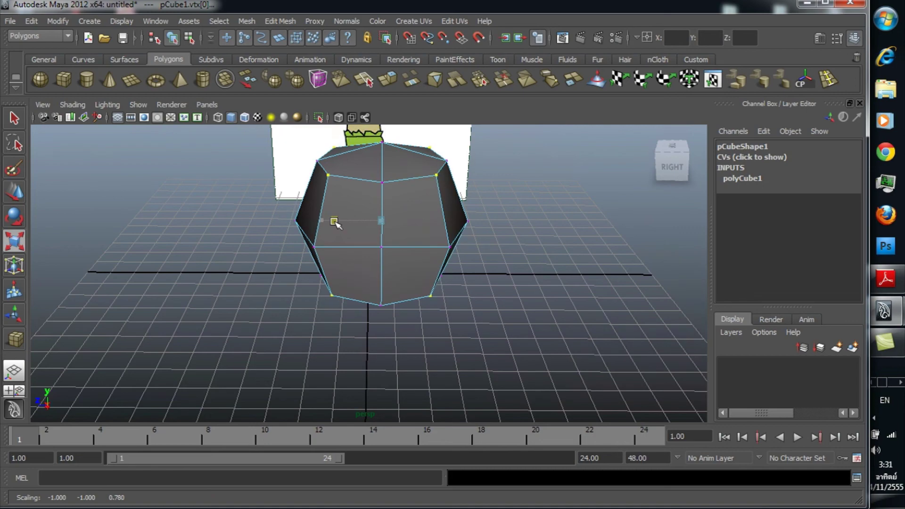
mouse_move(376, 250)
alt+mouse_down()
mouse_move(380, 242)
mouse_move(382, 270)
alt+mouse_up()
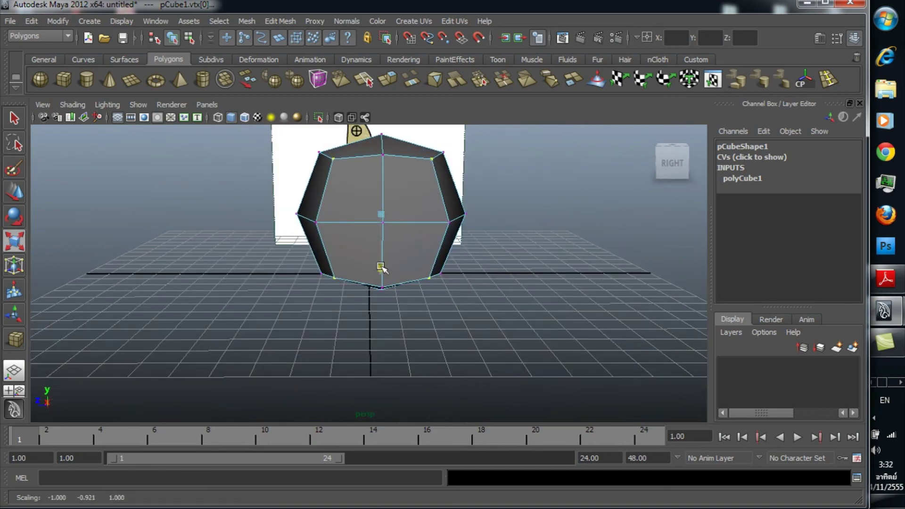
- Squash the selected vertices slightly along Y and inspect the shape from several angles
mouse_move(354, 270)
alt+mouse_down()
mouse_move(383, 270)
mouse_move(330, 225)
alt+mouse_up()
mouse_move(275, 227)
alt+mouse_down()
mouse_move(394, 247)
mouse_move(420, 234)
mouse_move(377, 212)
mouse_move(364, 240)
mouse_move(315, 211)
alt+mouse_up()
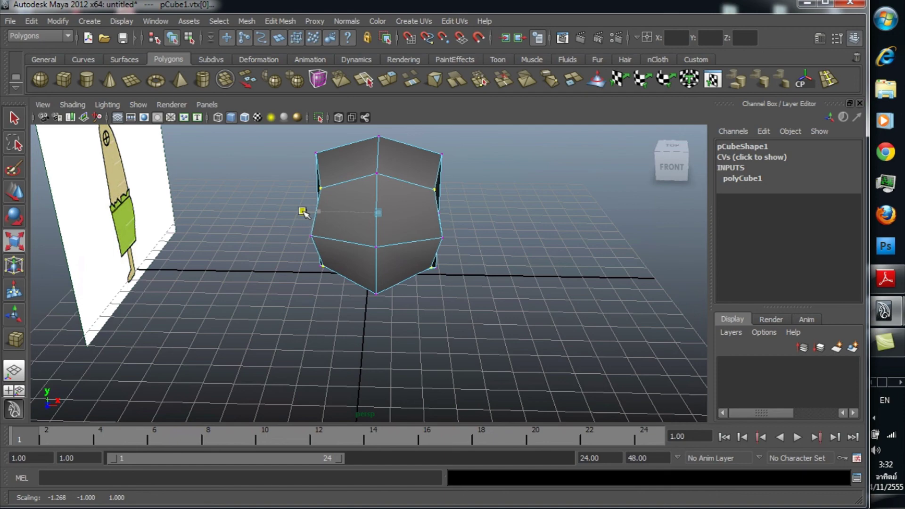
mouse_move(303, 213)
alt+mouse_down()
mouse_move(417, 202)
mouse_move(402, 206)
mouse_move(547, 238)
mouse_move(363, 206)
mouse_move(318, 217)
alt+mouse_up()
mouse_move(497, 231)
alt+mouse_down()
mouse_move(424, 201)
mouse_move(377, 204)
mouse_move(390, 195)
mouse_move(380, 202)
mouse_move(428, 205)
alt+mouse_up()
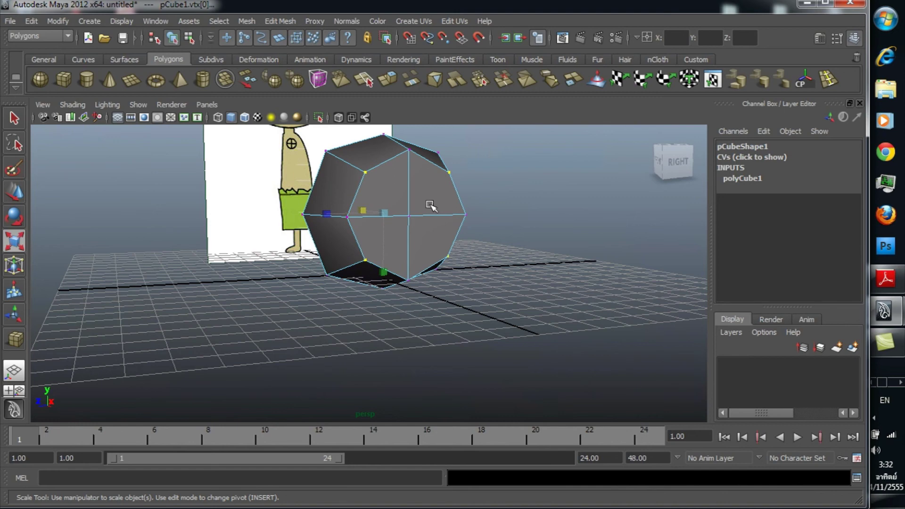
- Check the smoothed preview, return to the cage, and switch to the four-panel layout
key(3)
mouse_move(430, 205)
alt+mouse_down()
mouse_move(481, 293)
mouse_move(606, 301)
mouse_move(622, 277)
mouse_move(608, 303)
mouse_move(497, 297)
mouse_move(614, 297)
mouse_move(561, 285)
mouse_move(577, 299)
mouse_move(614, 294)
mouse_move(600, 281)
mouse_move(572, 296)
alt+mouse_up()
key(1)
click(13, 408)
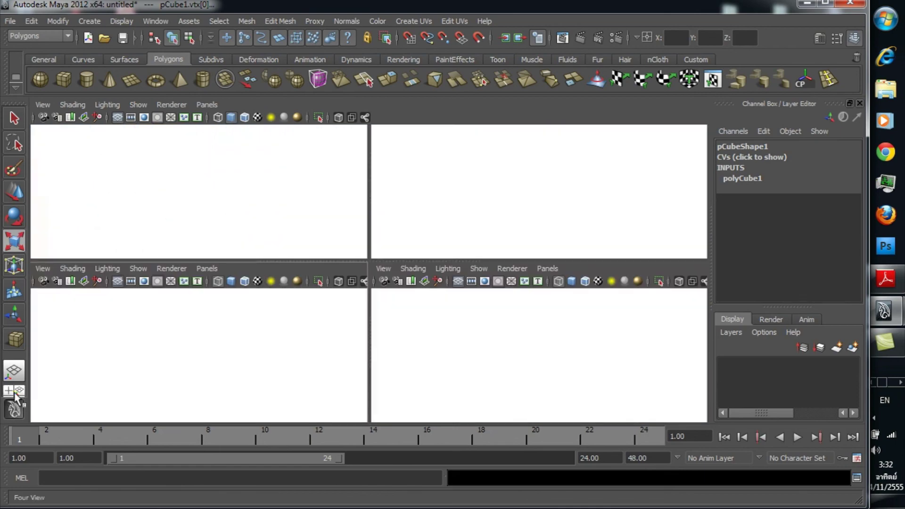
- Maximize the side view, frame the character, and pick a cage vertex near the foot
click(443, 358)
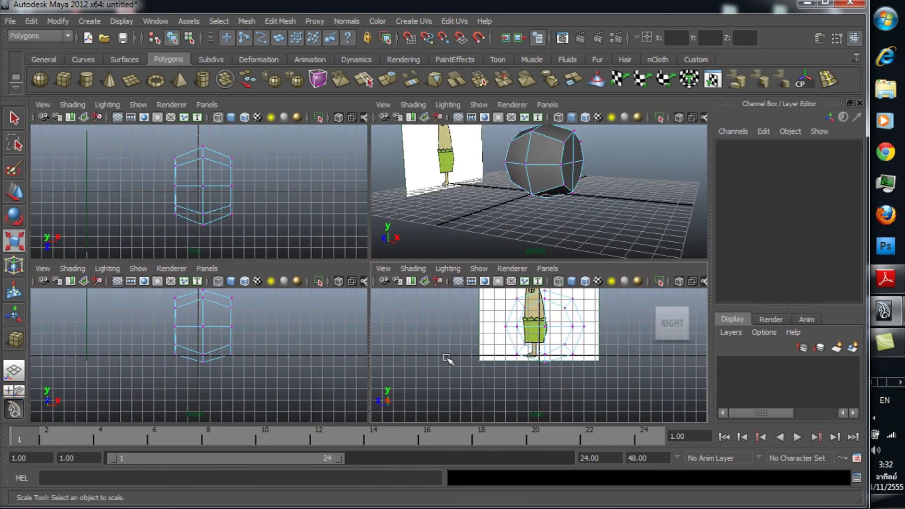
key(space)
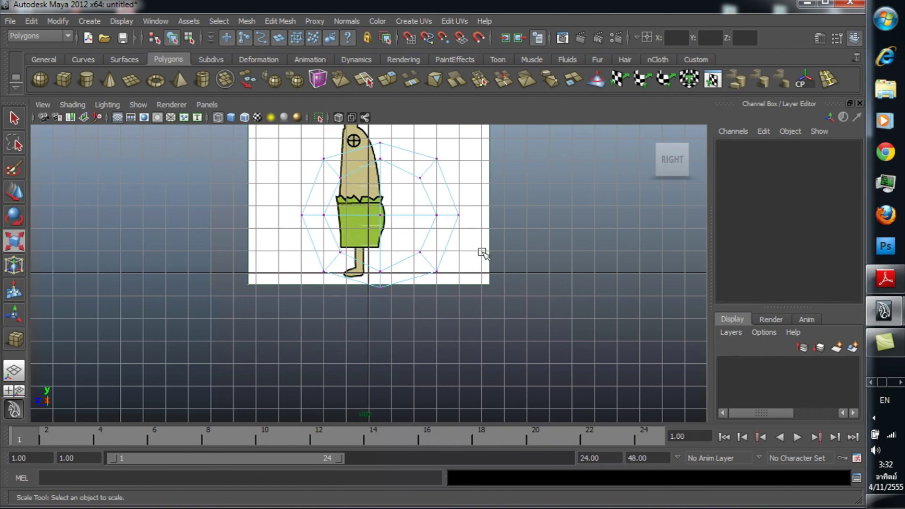
mouse_move(499, 254)
alt+middle_down()
mouse_move(515, 356)
mouse_move(563, 384)
alt+middle_up()
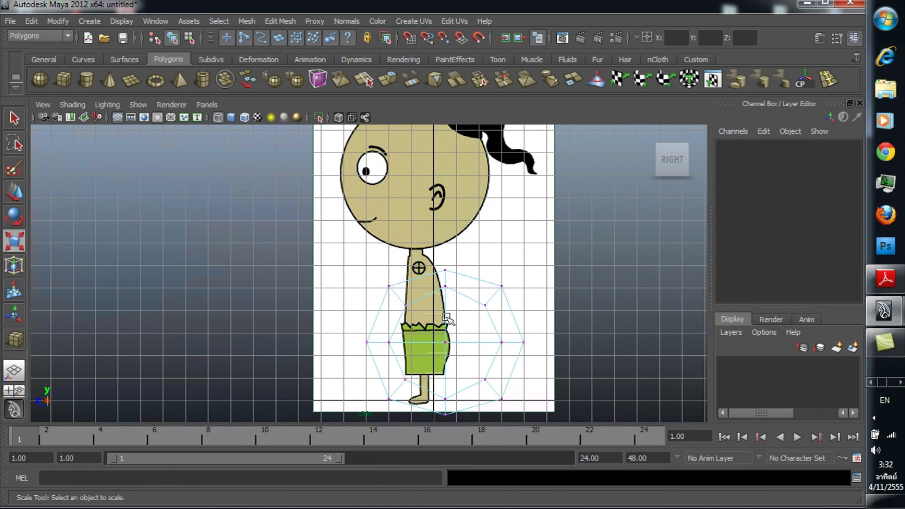
key(e)
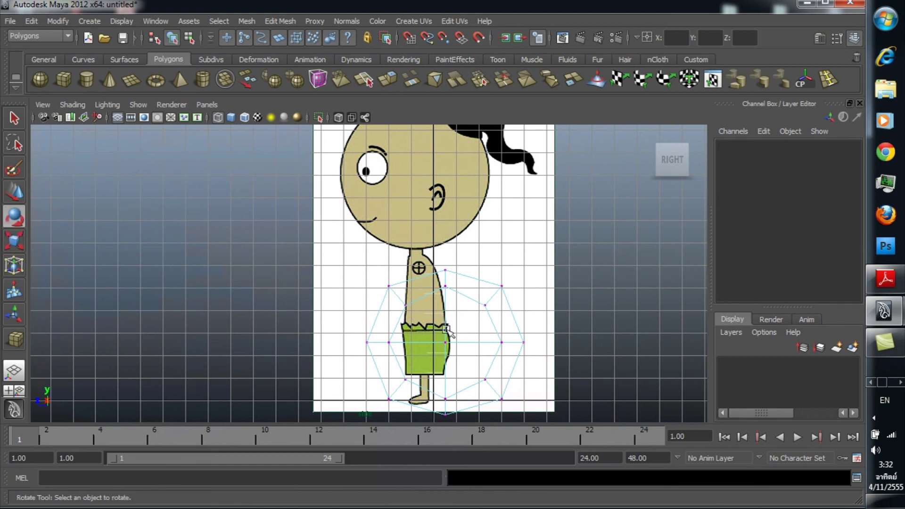
key(w)
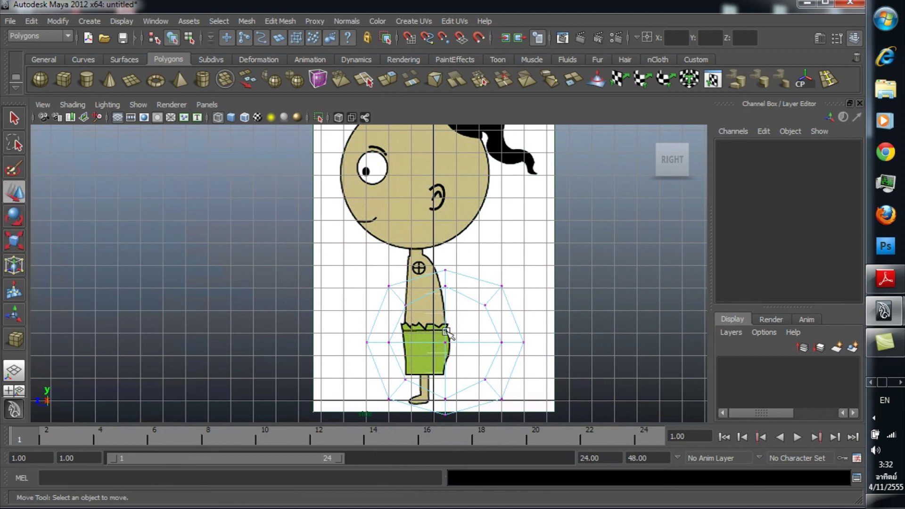
scroll(485, 293, down, 1)
scroll(500, 311, down, 1)
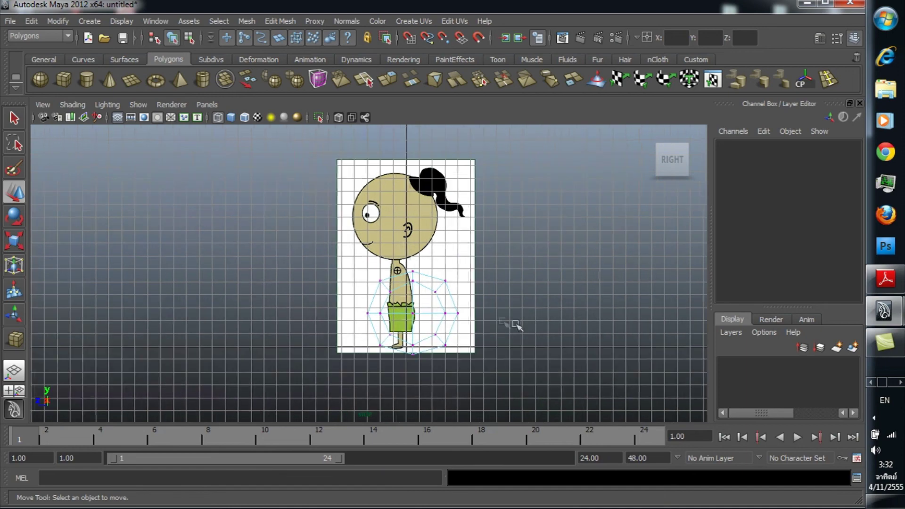
click(381, 344)
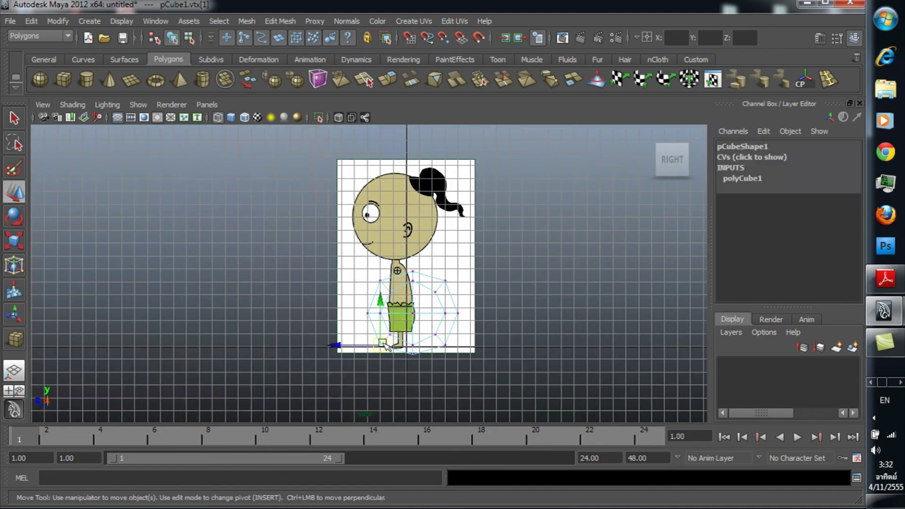
- Return the cube to Object Mode, deselect it, and maximize the side view again
key(space)
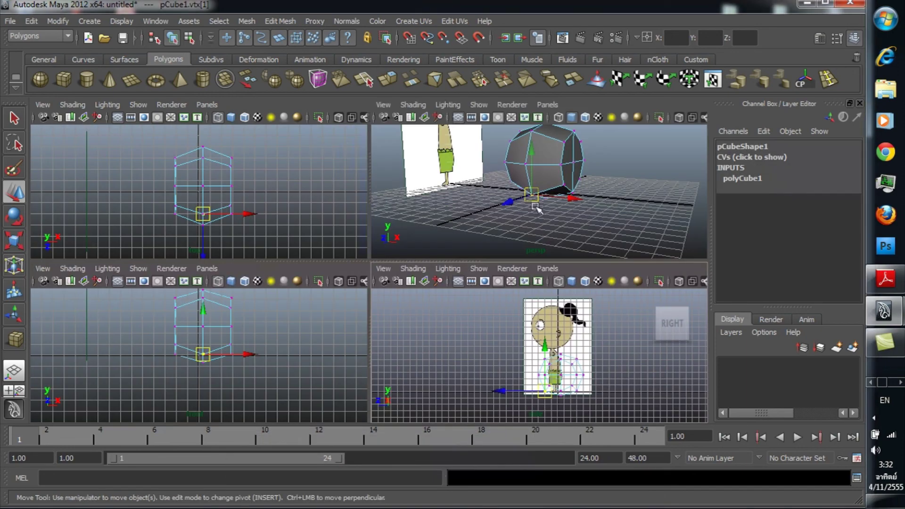
right_drag(557, 171, 586, 161)
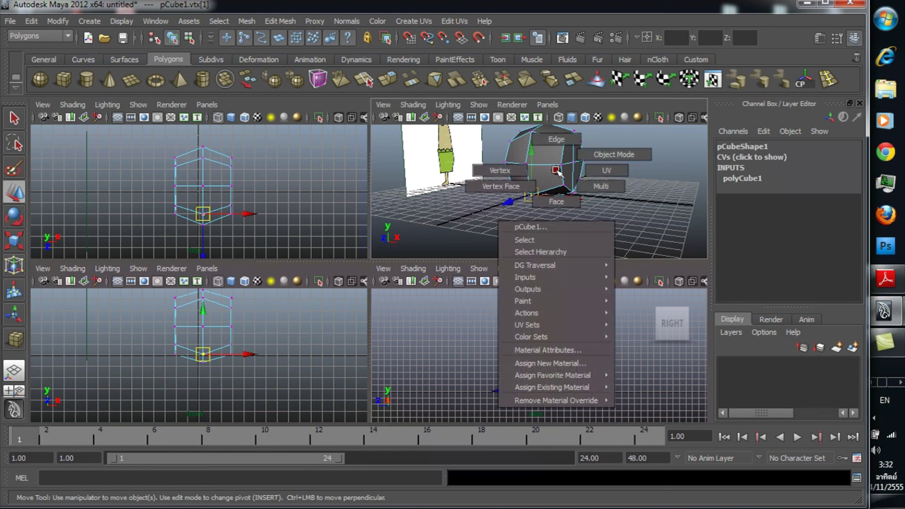
click(594, 155)
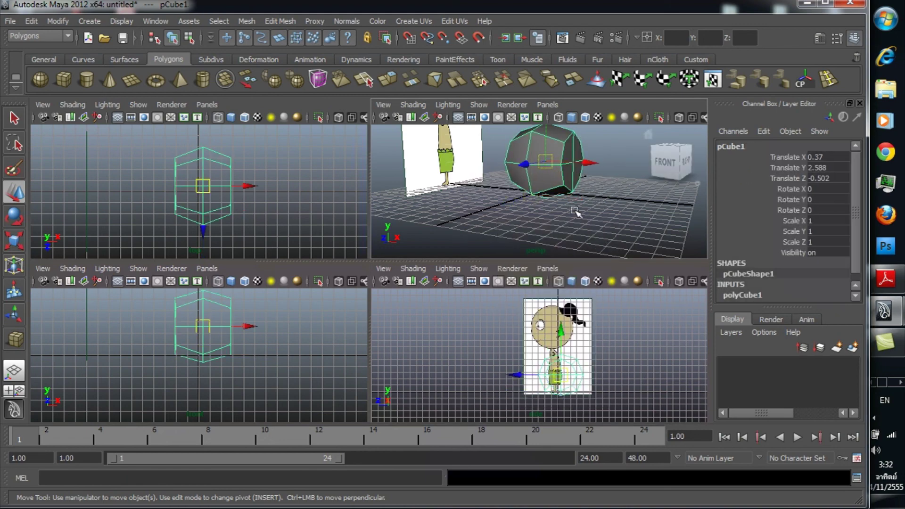
click(450, 374)
key(space)
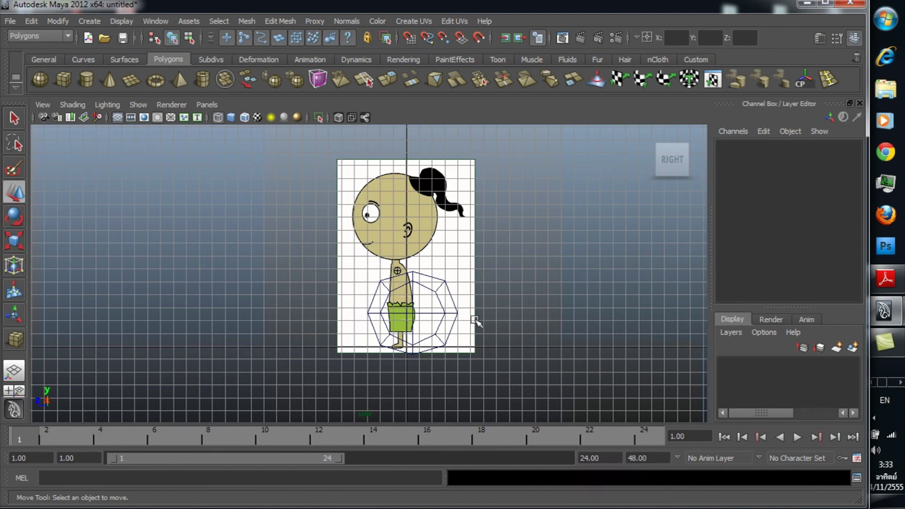
- Raise the cube over the character's head, to about Translate Y 10
click(413, 286)
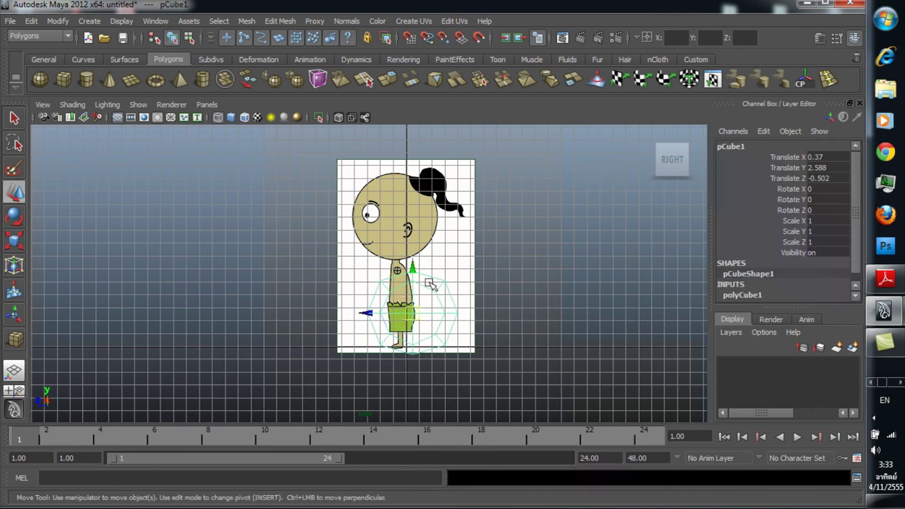
mouse_move(414, 268)
mouse_down()
mouse_move(377, 219)
mouse_move(349, 220)
mouse_up()
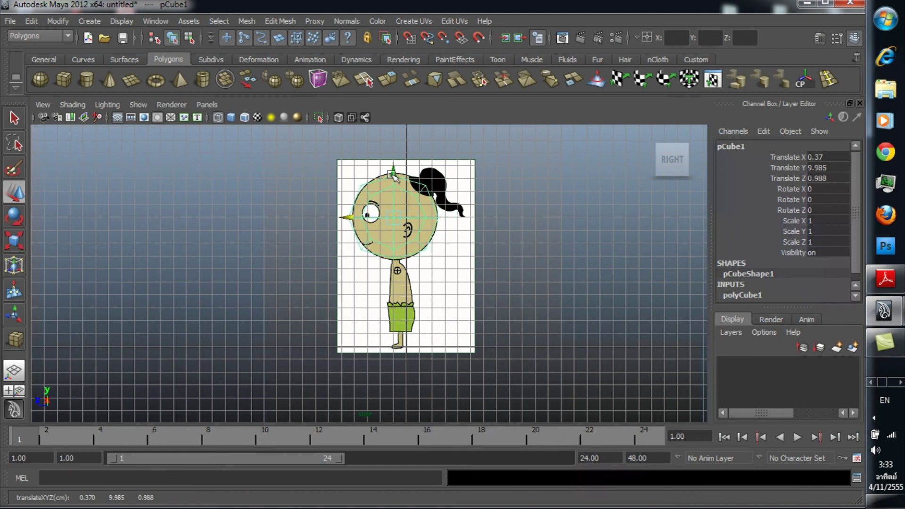
drag(394, 176, 394, 175)
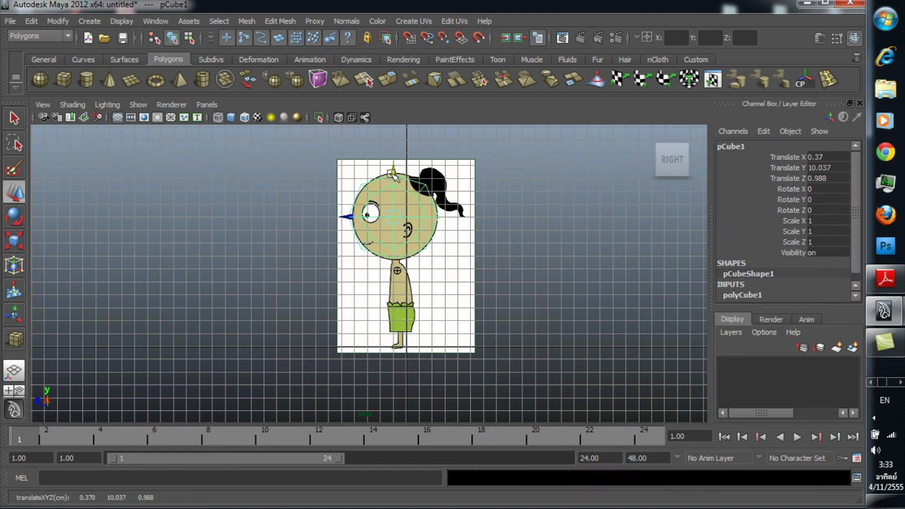
- Squash the cube front to back to Scale Z 0.916
key(e)
key(r)
drag(338, 216, 340, 219)
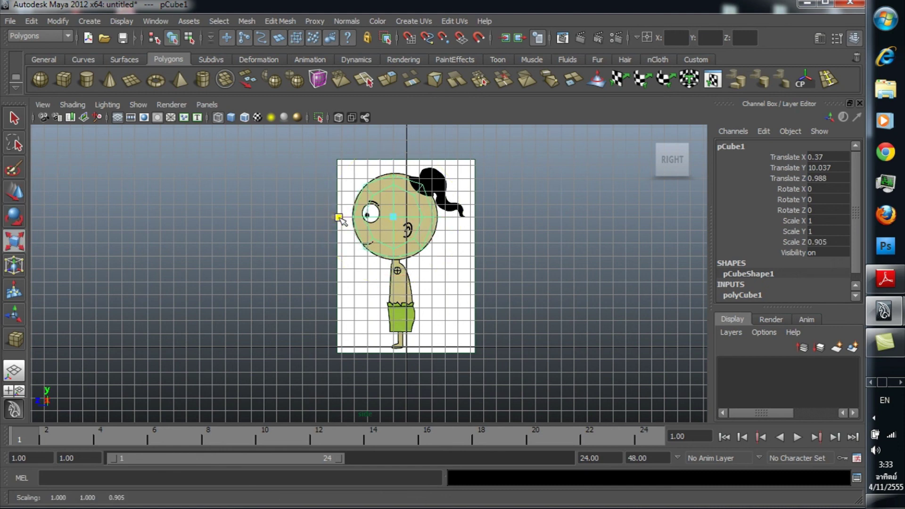
- Adjust the cube's Z position and view it in perspective
key(e)
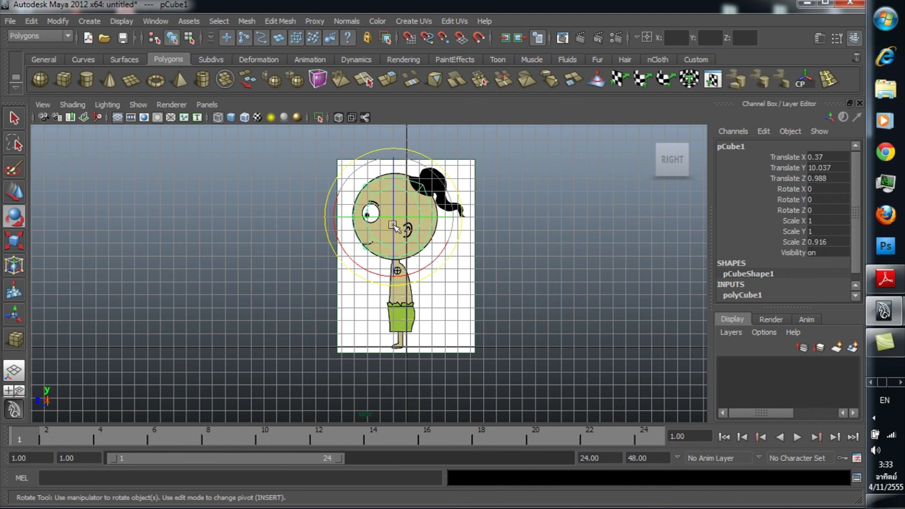
key(w)
click(347, 220)
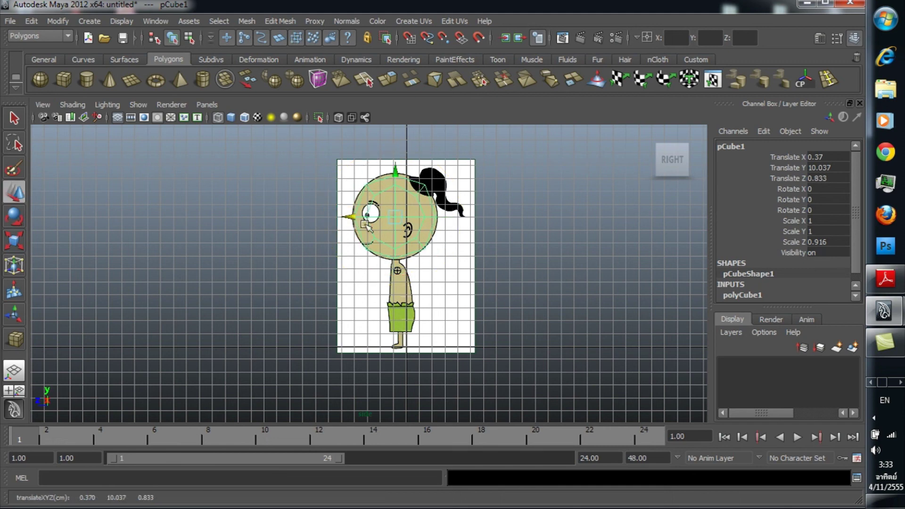
click(450, 279)
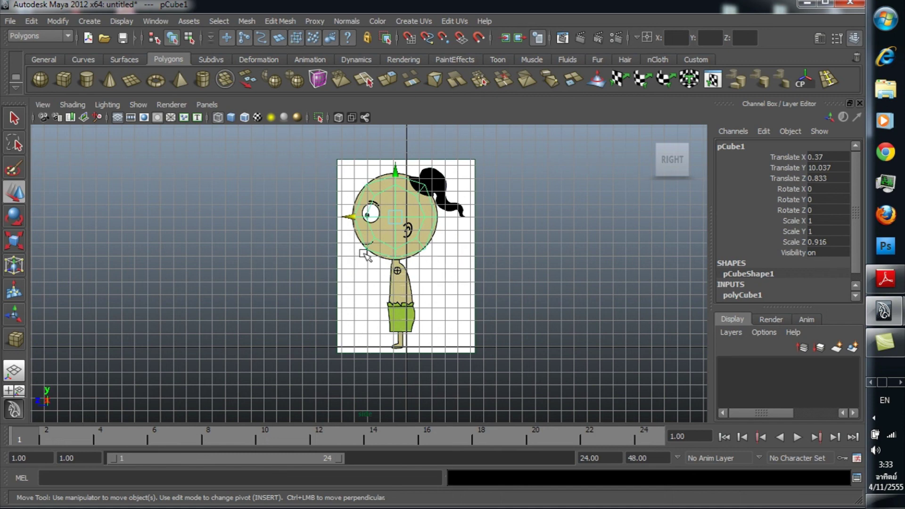
click(21, 374)
- Put the head cube in vertex mode and select its lower side vertices
mouse_move(462, 242)
alt+mouse_down()
mouse_move(370, 262)
mouse_move(398, 233)
mouse_move(448, 324)
mouse_move(435, 348)
mouse_move(485, 301)
mouse_move(429, 307)
mouse_move(475, 316)
mouse_move(485, 307)
mouse_move(442, 299)
mouse_move(481, 323)
mouse_move(481, 333)
mouse_move(514, 322)
mouse_move(489, 343)
mouse_move(525, 339)
mouse_move(519, 319)
mouse_move(489, 315)
mouse_move(418, 277)
alt+mouse_up()
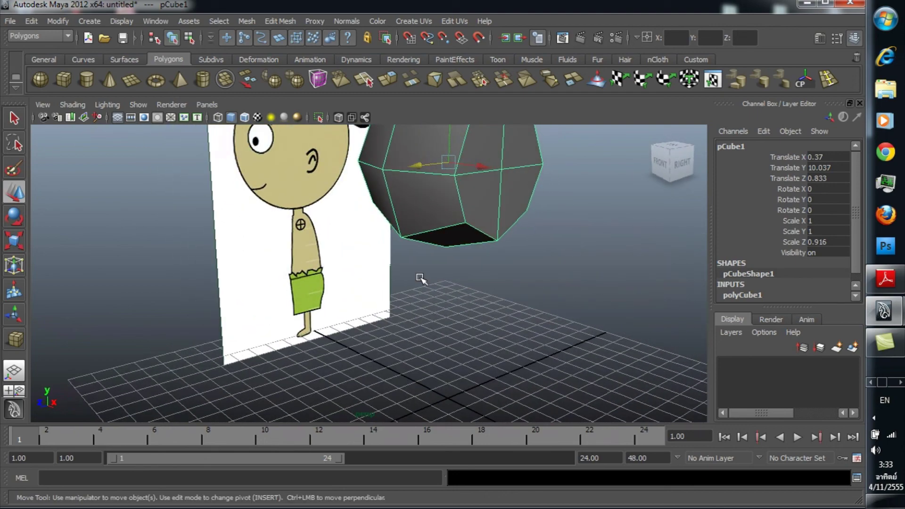
right_drag(407, 223, 372, 225)
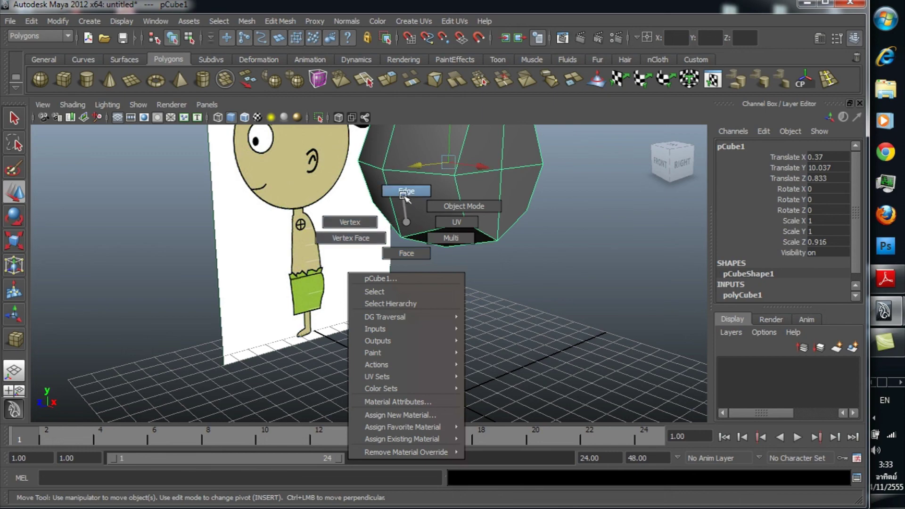
mouse_move(403, 194)
right_down()
mouse_move(402, 249)
mouse_move(394, 239)
right_up()
mouse_move(398, 237)
alt+mouse_down()
mouse_move(430, 236)
mouse_move(438, 217)
mouse_move(461, 232)
mouse_move(424, 237)
mouse_move(438, 230)
mouse_move(424, 242)
mouse_move(523, 236)
mouse_move(432, 232)
mouse_move(539, 248)
mouse_move(544, 286)
alt+mouse_up()
click(435, 220)
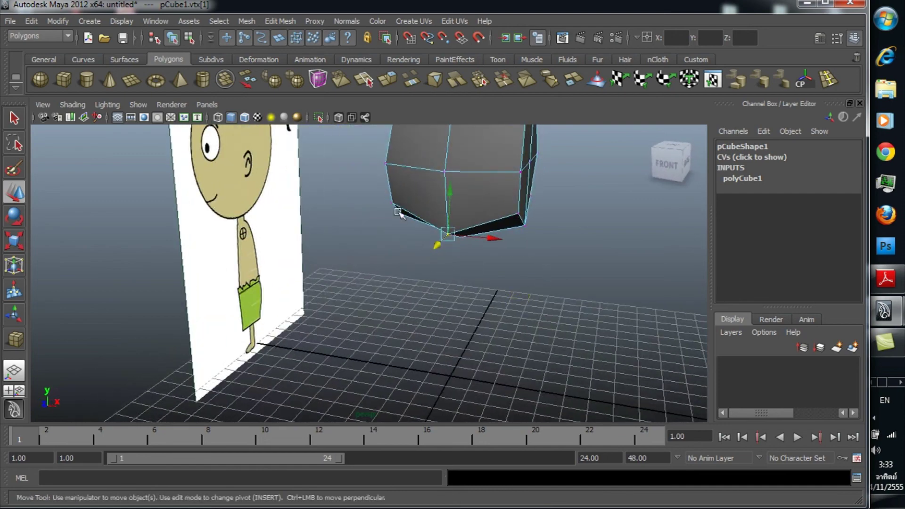
alt+drag(445, 238, 457, 212)
- Move the selected lower vertices outward to the left to follow the face
mouse_move(339, 164)
shift+mouse_down()
mouse_move(414, 222)
mouse_move(421, 268)
mouse_move(414, 262)
mouse_move(425, 270)
shift+mouse_up()
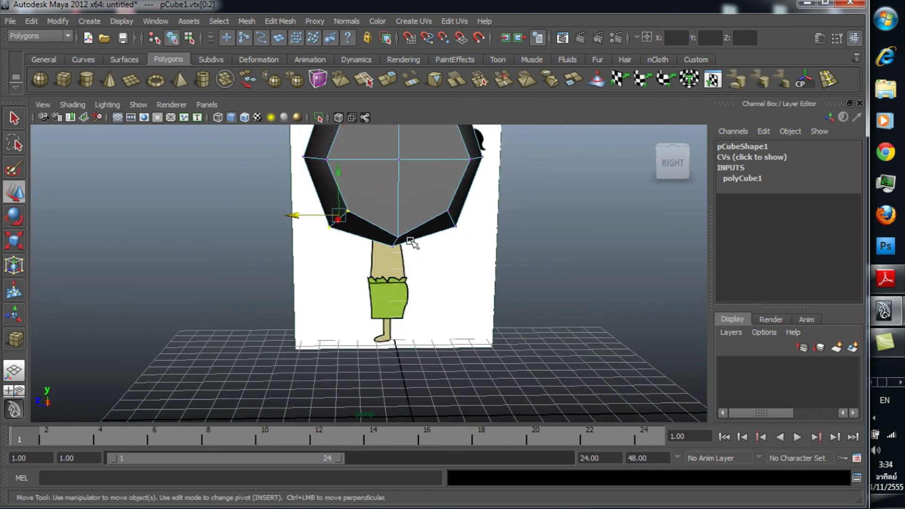
alt+drag(363, 266, 340, 252)
drag(294, 208, 259, 208)
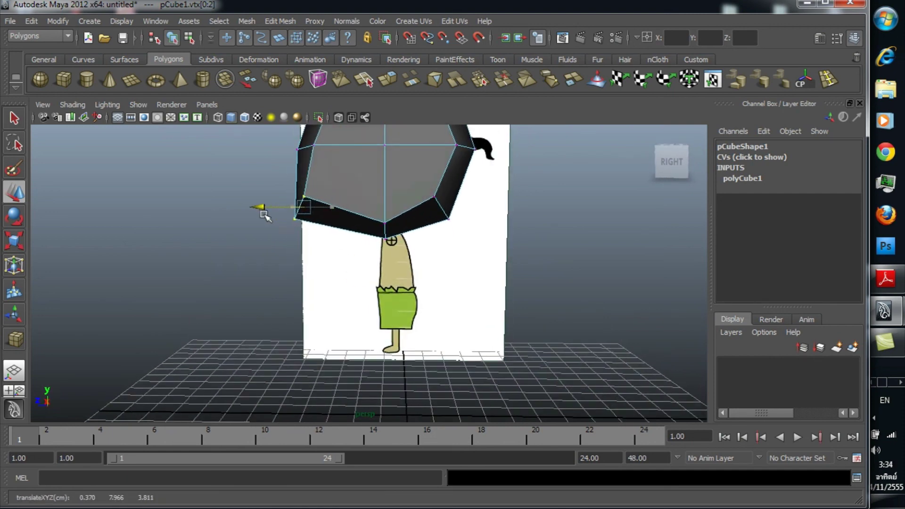
drag(303, 166, 299, 181)
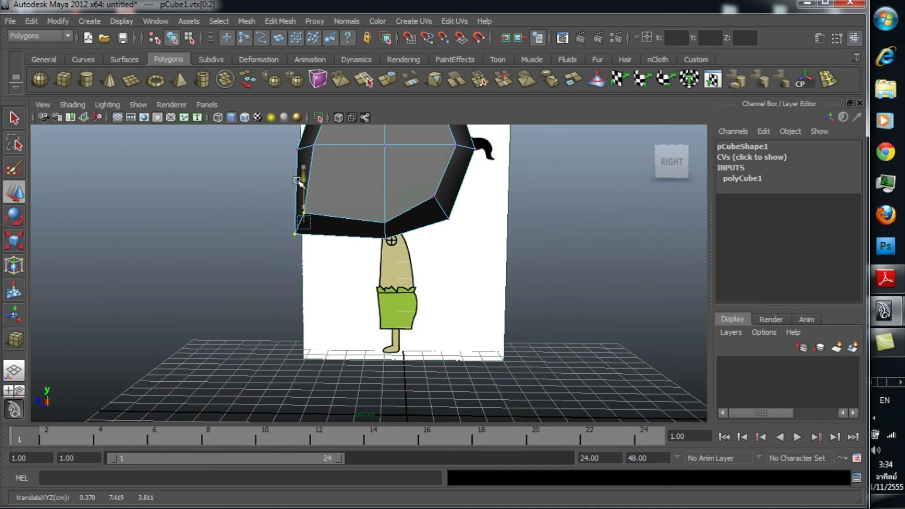
- Check the head outline against the character in the side view, then return to perspective
click(14, 390)
click(464, 342)
key(space)
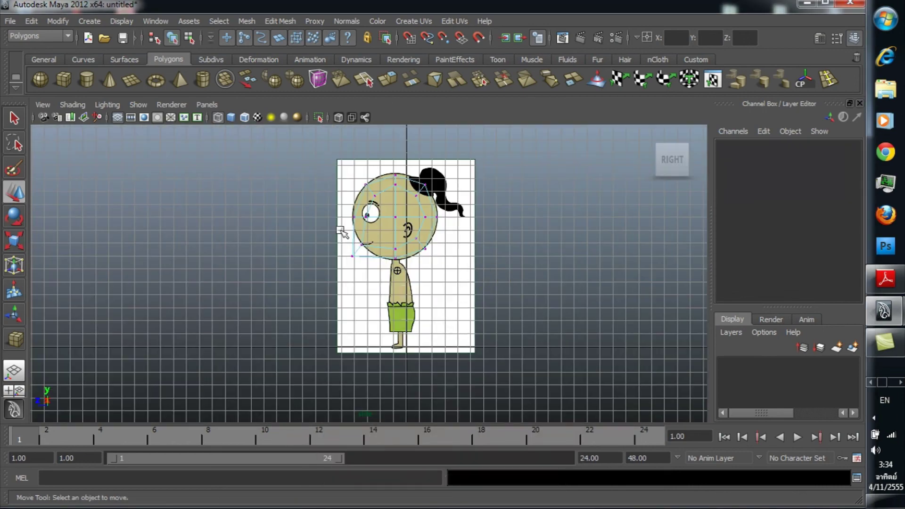
click(351, 256)
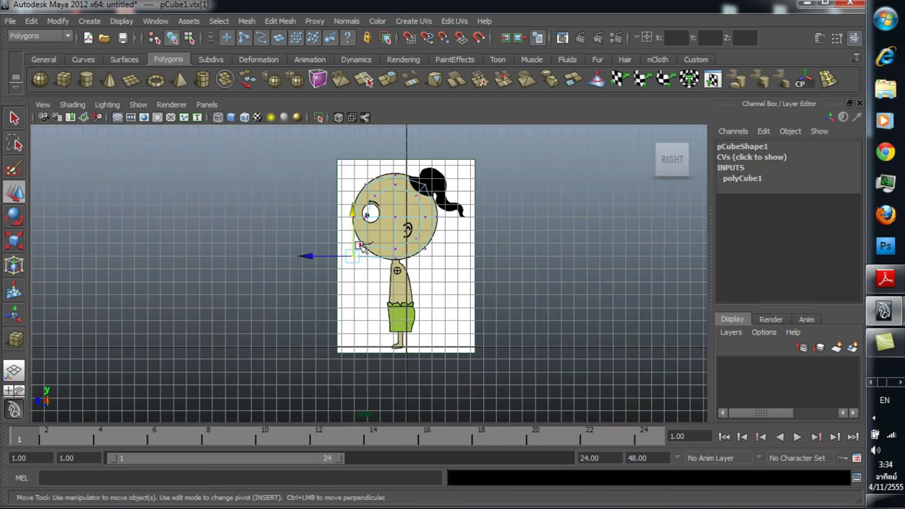
click(238, 234)
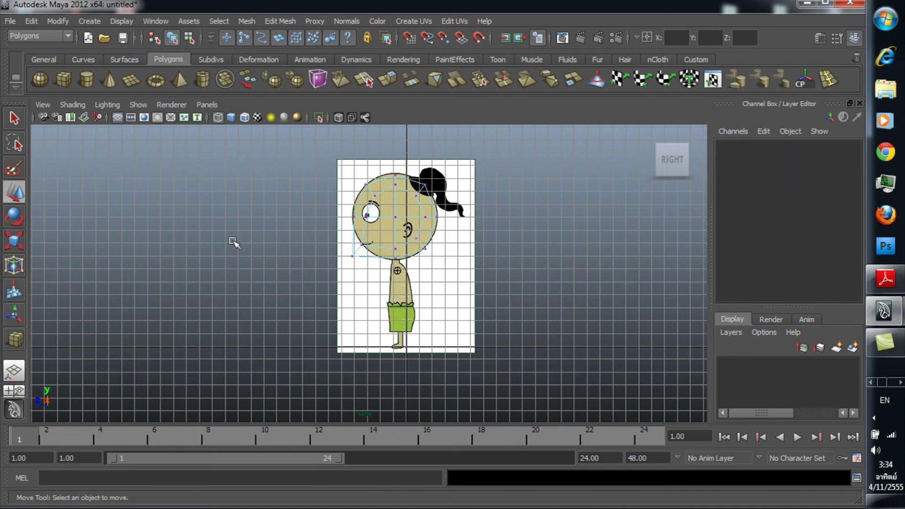
click(13, 370)
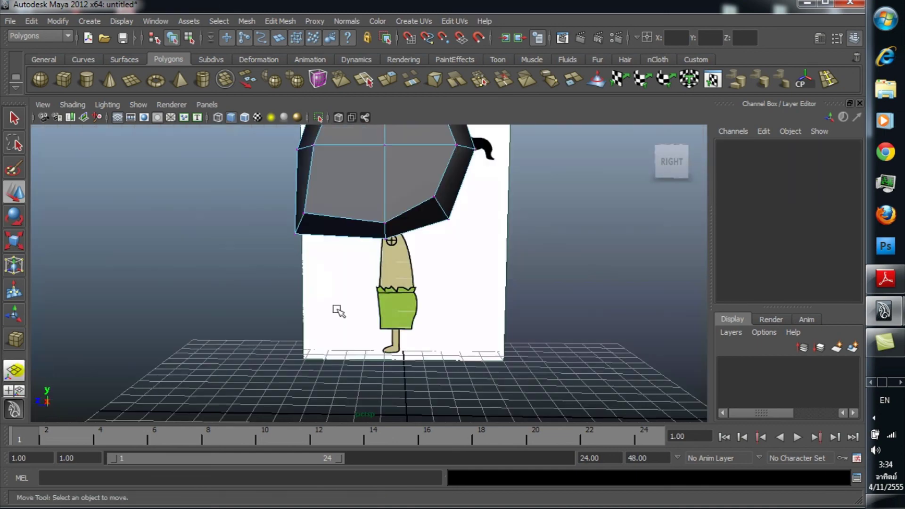
mouse_move(330, 309)
alt+mouse_down()
mouse_move(442, 330)
mouse_move(529, 309)
mouse_move(471, 293)
mouse_move(439, 343)
mouse_move(477, 348)
mouse_move(501, 319)
mouse_move(529, 319)
mouse_move(445, 300)
mouse_move(317, 318)
mouse_move(416, 295)
mouse_move(333, 272)
mouse_move(292, 277)
mouse_move(329, 246)
mouse_move(481, 313)
mouse_move(525, 307)
mouse_move(517, 302)
mouse_move(525, 287)
mouse_move(463, 297)
mouse_move(507, 313)
mouse_move(481, 303)
mouse_move(481, 313)
mouse_move(420, 265)
mouse_move(508, 289)
mouse_move(494, 290)
mouse_move(499, 258)
alt+mouse_up()
- Preview the head smoothed with 3, return to the cage with 1, then show the Edit Mesh menu
key(3)
key(1)
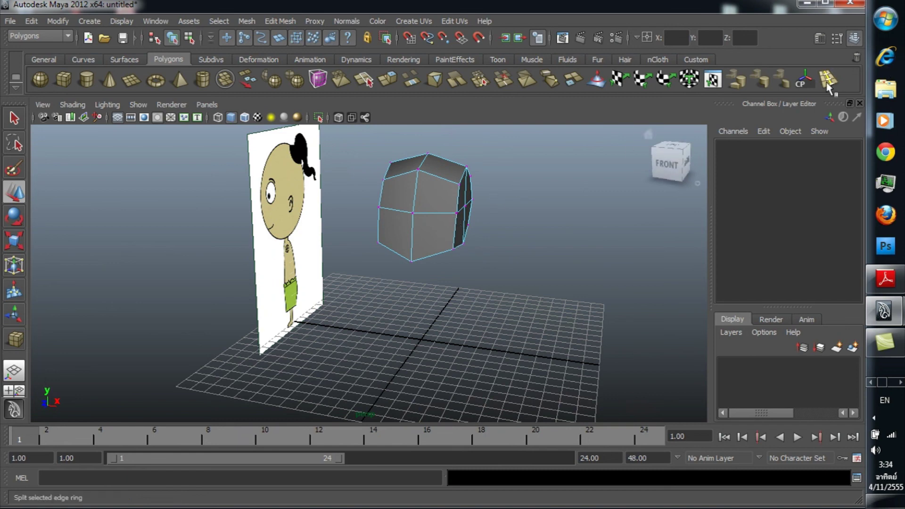
click(273, 22)
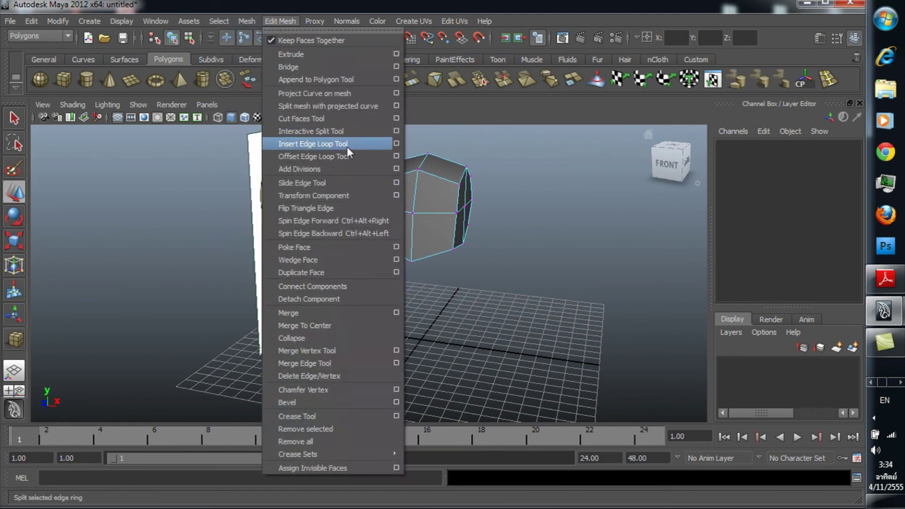
- Insert a vertical edge loop (polySplitRing1) around the head cube
click(374, 150)
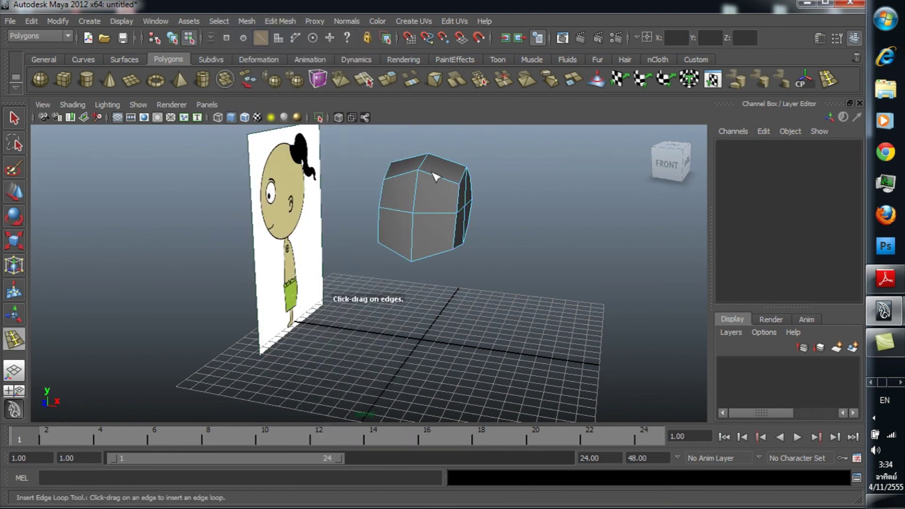
mouse_move(521, 192)
alt+mouse_down()
mouse_move(536, 192)
mouse_move(492, 181)
alt+mouse_up()
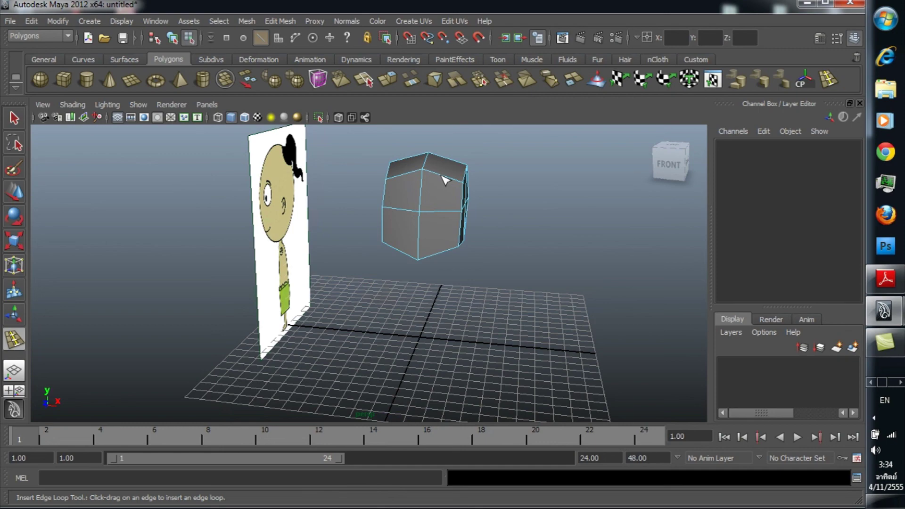
click(442, 175)
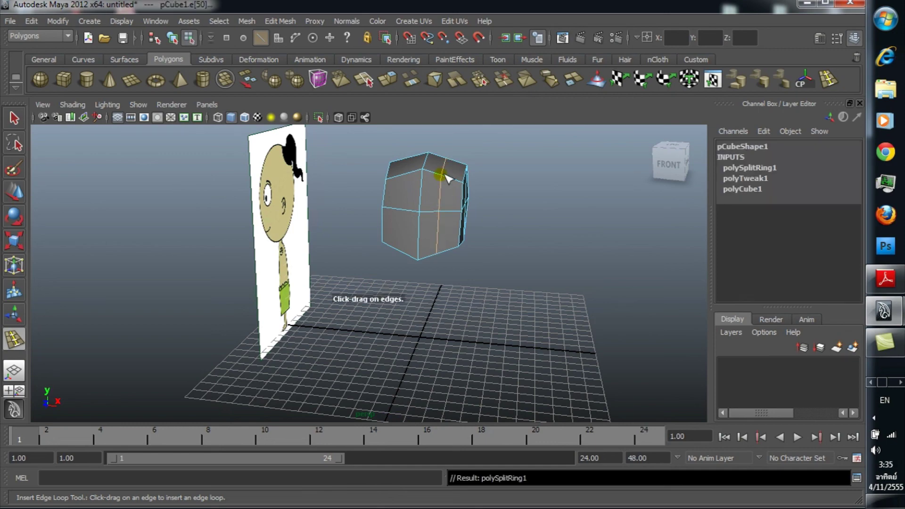
mouse_move(536, 181)
alt+mouse_down()
mouse_move(521, 165)
mouse_move(536, 173)
mouse_move(485, 170)
mouse_move(535, 174)
mouse_move(515, 178)
mouse_move(531, 185)
mouse_move(468, 174)
mouse_move(509, 170)
mouse_move(522, 182)
mouse_move(535, 166)
mouse_move(501, 159)
mouse_move(539, 157)
mouse_move(513, 173)
alt+mouse_up()
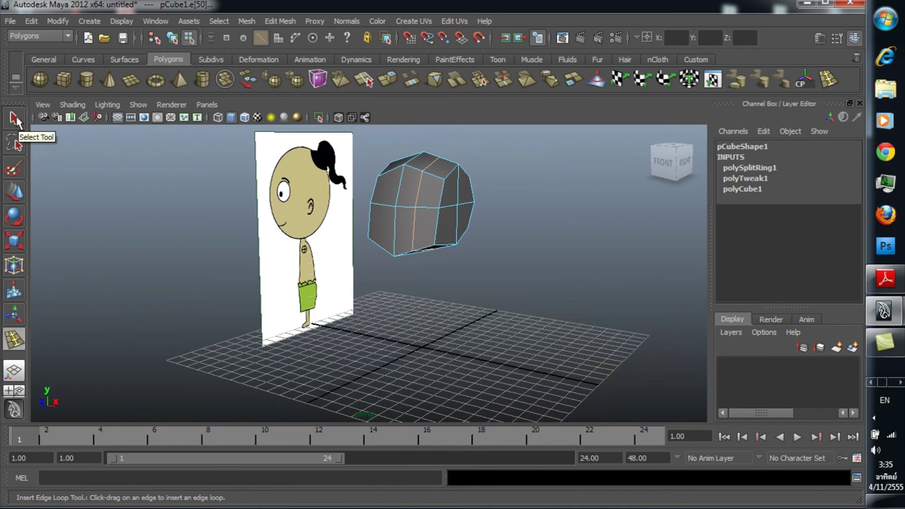
click(15, 119)
- Activate the Interactive Split Tool while orbiting around the cube
mouse_move(511, 242)
alt+mouse_down()
mouse_move(538, 237)
mouse_move(563, 252)
alt+mouse_up()
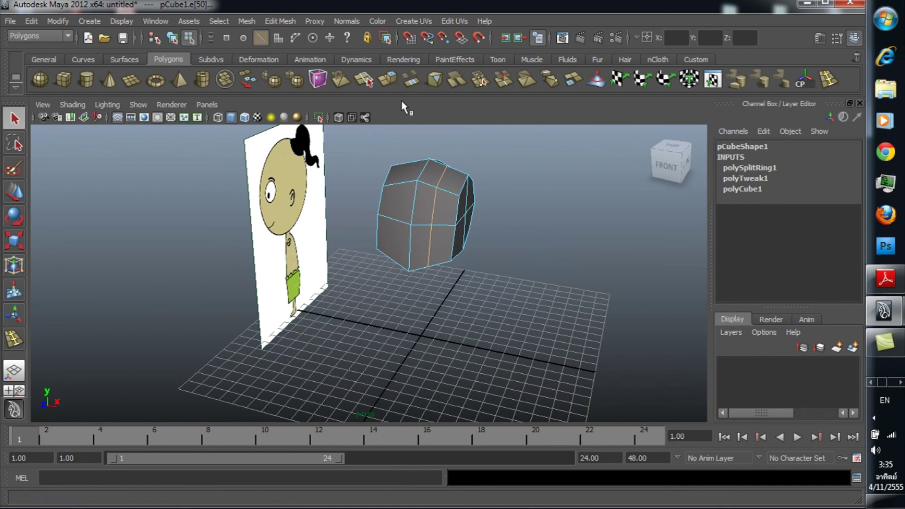
click(365, 82)
alt+drag(488, 198, 506, 184)
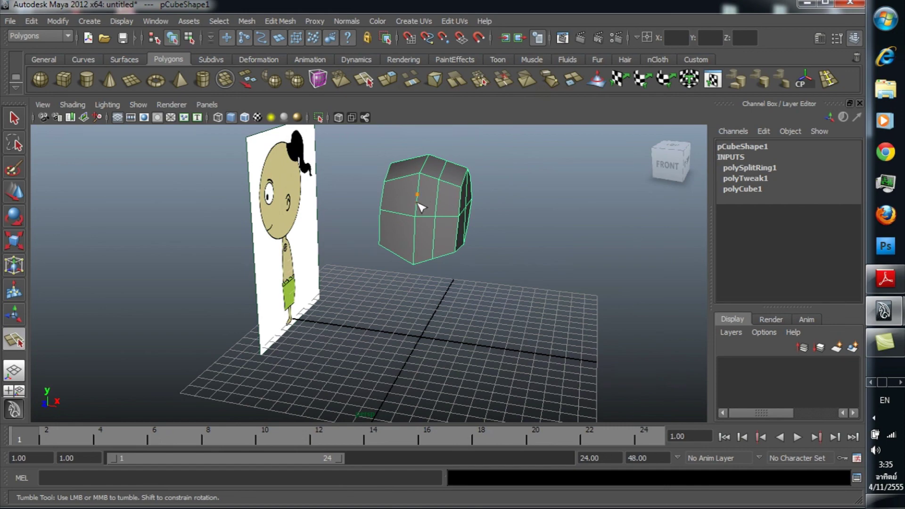
alt+right_drag(421, 204, 479, 219)
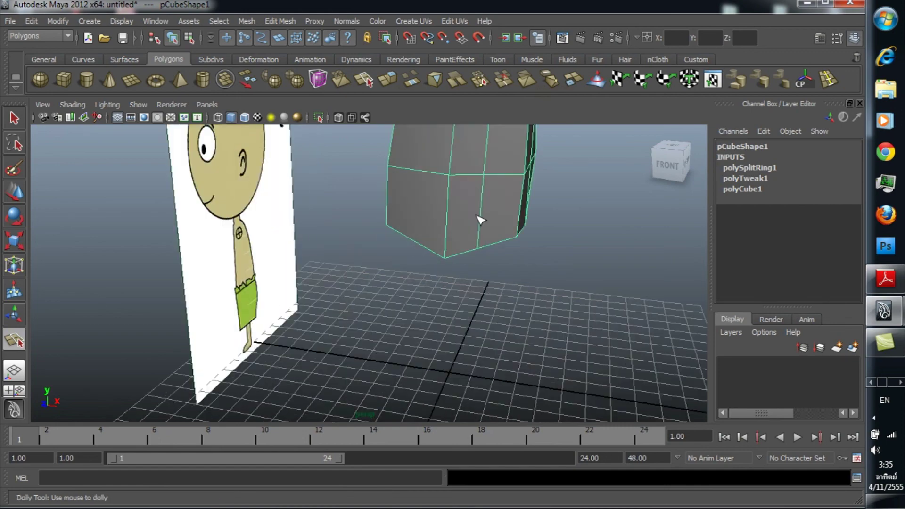
mouse_move(567, 184)
alt+mouse_down()
mouse_move(545, 210)
mouse_move(549, 198)
alt+mouse_up()
alt+middle_drag(549, 198, 447, 238)
alt+right_drag(447, 237, 440, 271)
mouse_move(440, 270)
alt+mouse_down()
mouse_move(444, 263)
mouse_move(334, 195)
alt+mouse_up()
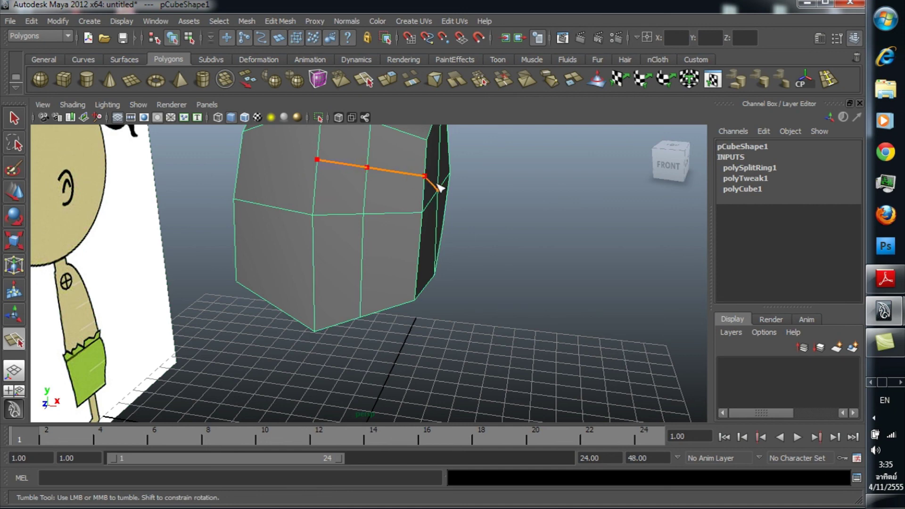
alt+drag(438, 188, 384, 178)
click(338, 190)
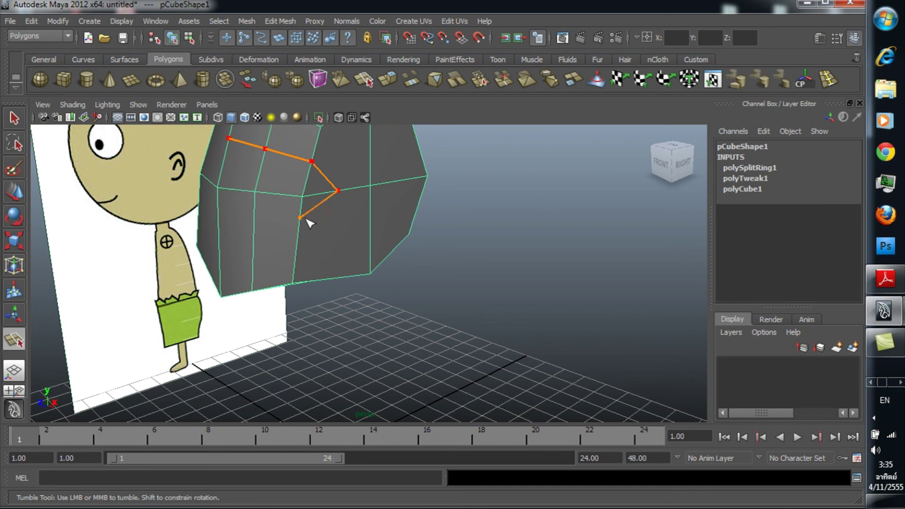
click(309, 226)
key(ctrl+z)
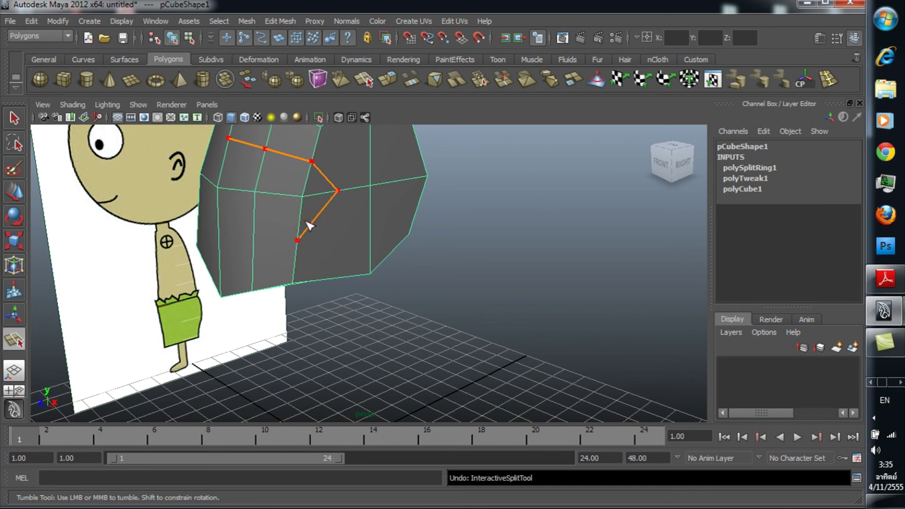
key(ctrl+z)
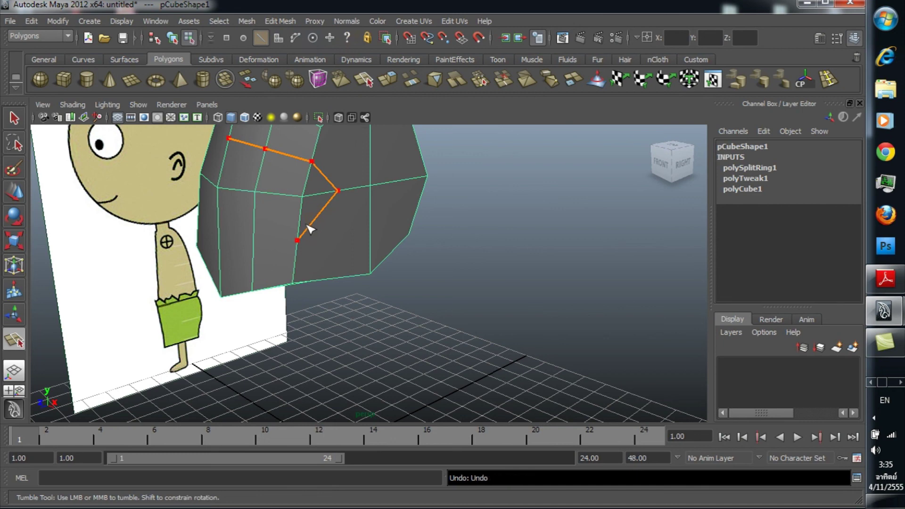
key(ctrl+z)
click(254, 242)
key(q)
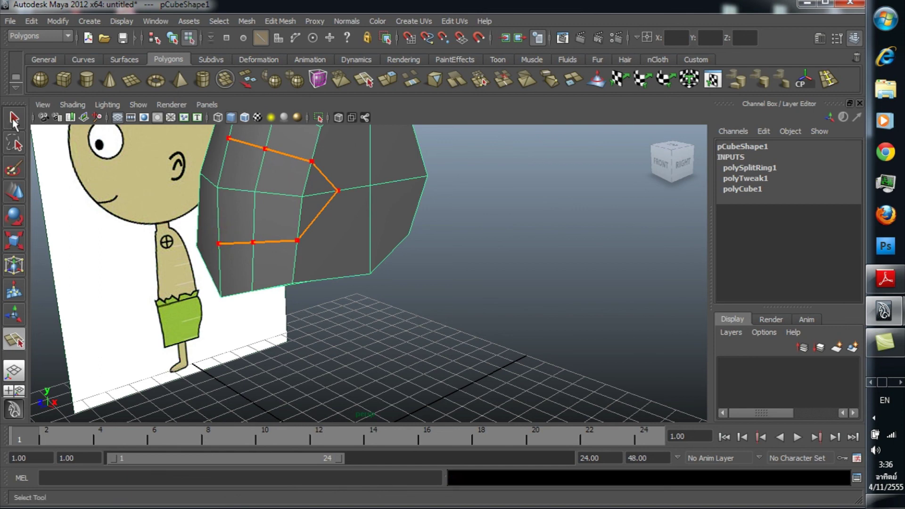
alt+drag(299, 261, 358, 255)
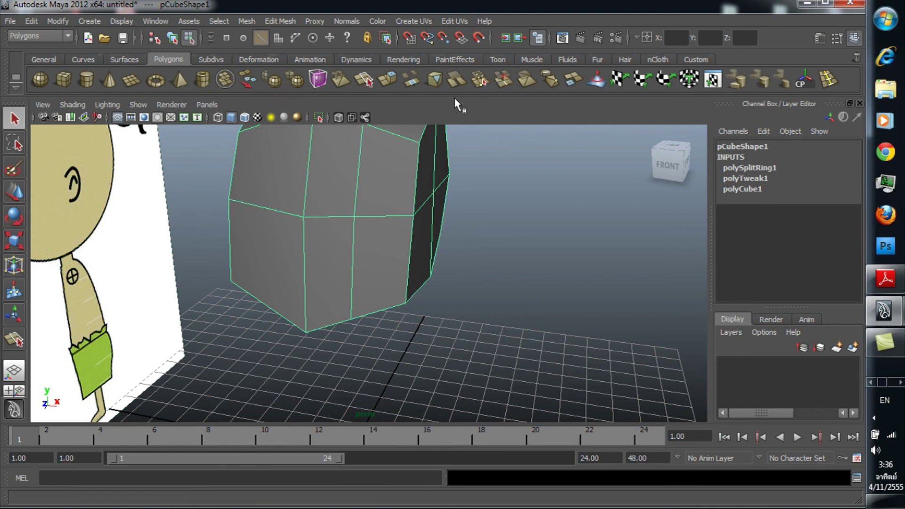
- Split the front faces with a new edge wrapping around the side edge
click(369, 85)
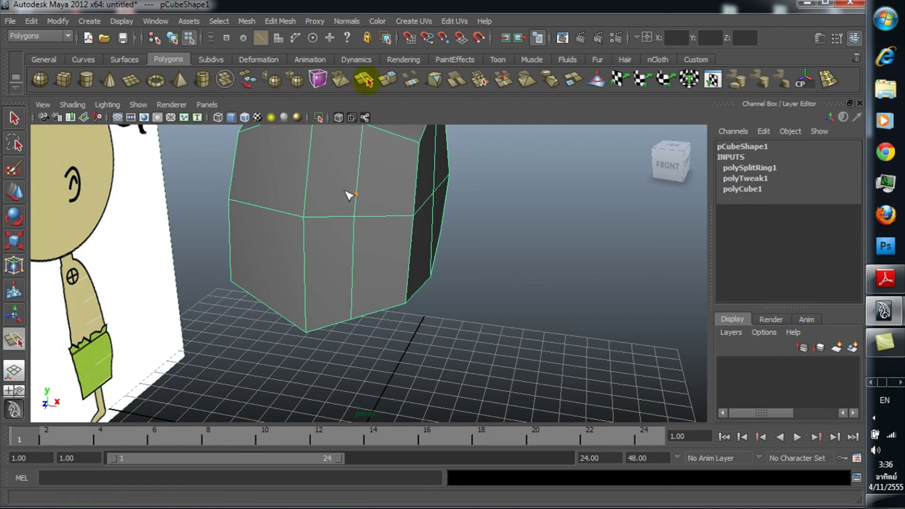
click(314, 175)
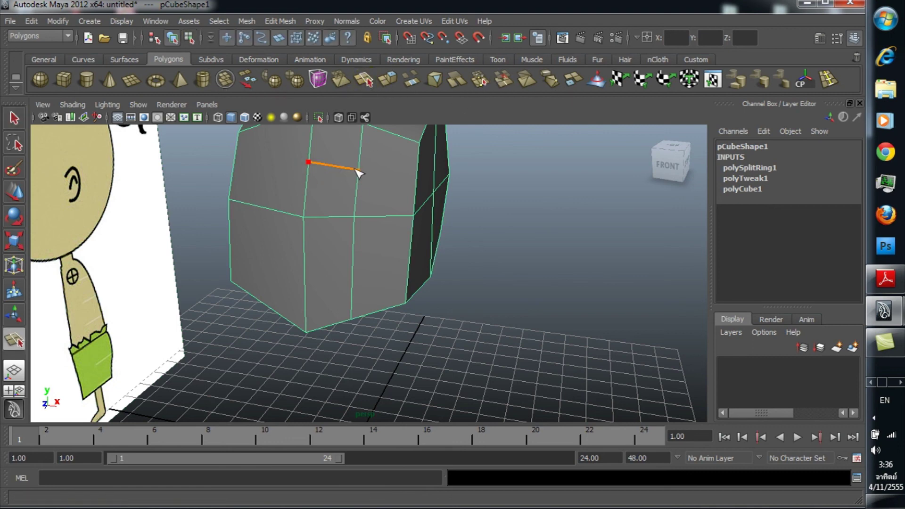
click(413, 178)
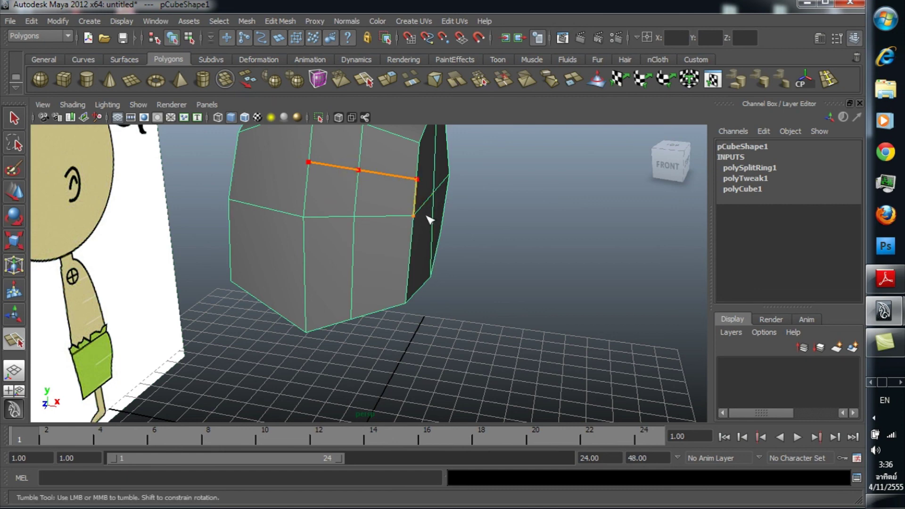
click(411, 239)
click(311, 239)
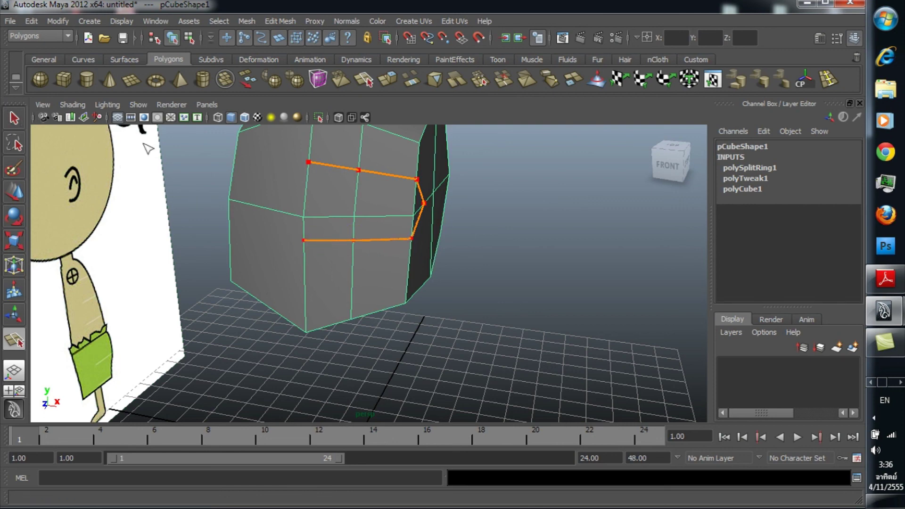
key(q)
- Tumble around to review the split, then select the head block
alt+drag(530, 237, 501, 224)
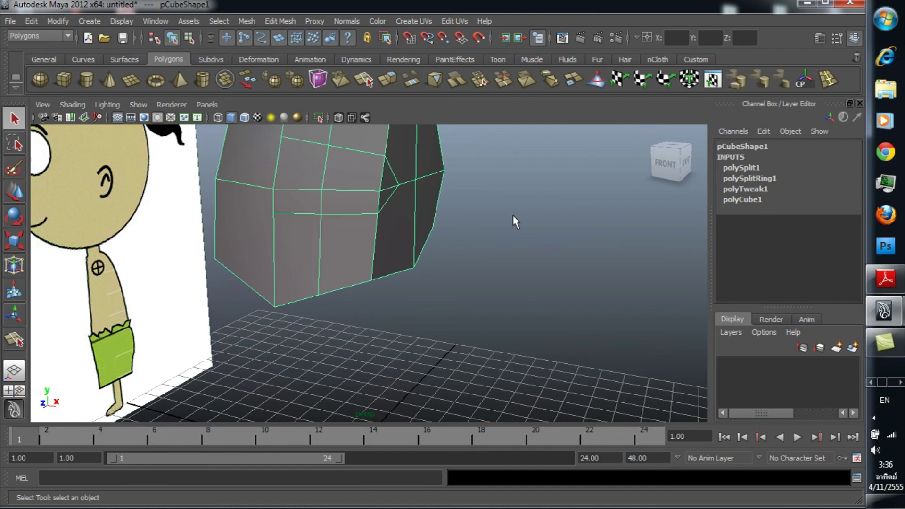
mouse_move(563, 388)
alt+mouse_down()
mouse_move(408, 264)
mouse_move(430, 265)
mouse_move(403, 257)
mouse_move(444, 265)
mouse_move(392, 265)
mouse_move(545, 248)
mouse_move(405, 265)
mouse_move(491, 257)
mouse_move(455, 253)
mouse_move(471, 250)
mouse_move(492, 253)
mouse_move(489, 263)
alt+mouse_up()
alt+middle_drag(491, 265, 505, 264)
mouse_move(505, 264)
alt+mouse_down()
mouse_move(493, 268)
mouse_move(517, 250)
alt+mouse_up()
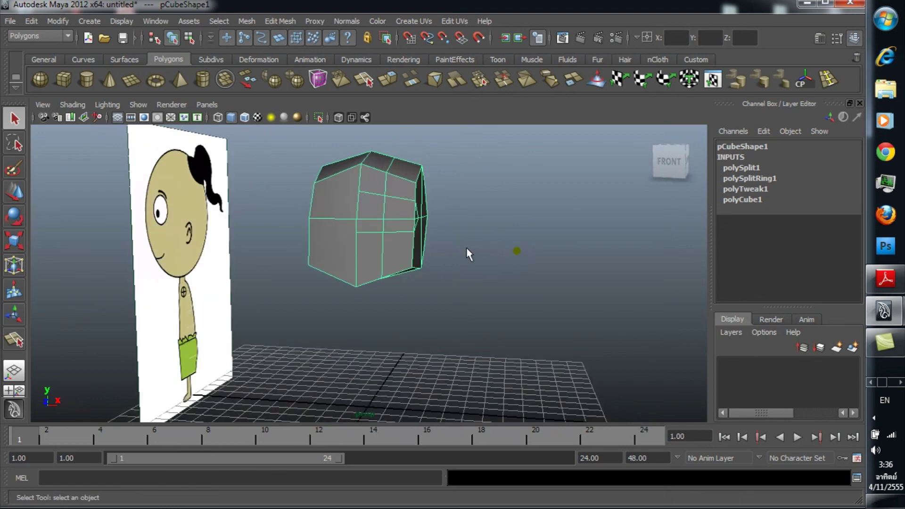
click(366, 245)
right_click(366, 246)
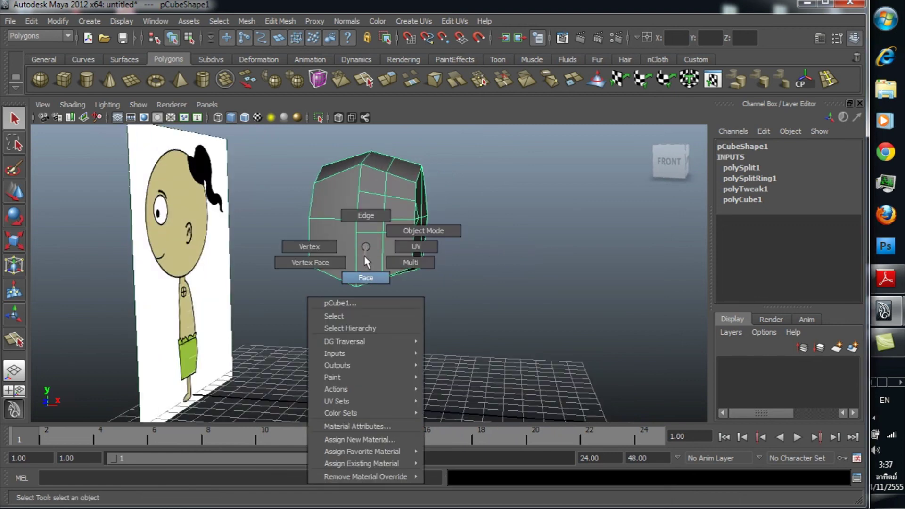
- Select one half's faces in face mode and delete them
click(366, 278)
alt+drag(364, 279, 491, 282)
mouse_move(285, 176)
alt+mouse_down()
mouse_move(293, 165)
mouse_move(358, 276)
mouse_move(413, 323)
alt+mouse_up()
key(Delete)
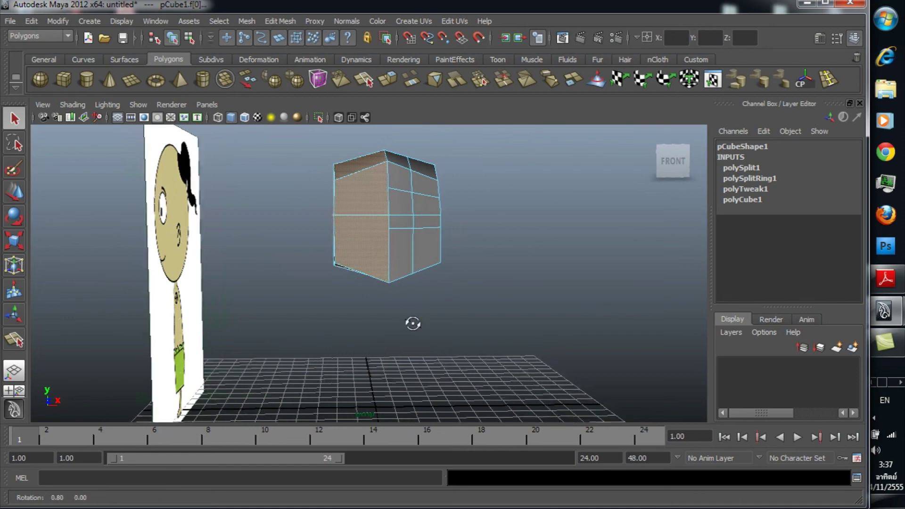
mouse_move(460, 297)
alt+mouse_down()
mouse_move(529, 305)
mouse_move(490, 323)
alt+mouse_up()
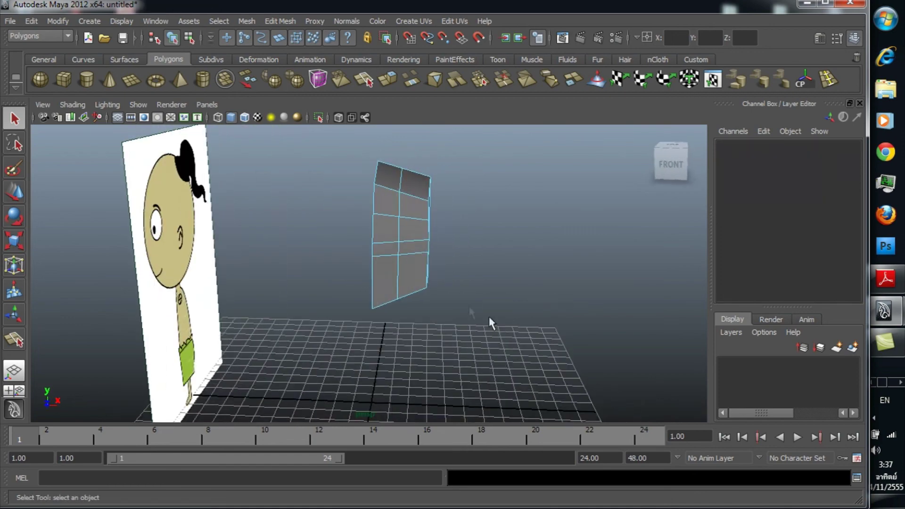
- Return the remaining half-shell to Object Mode
right_click(412, 234)
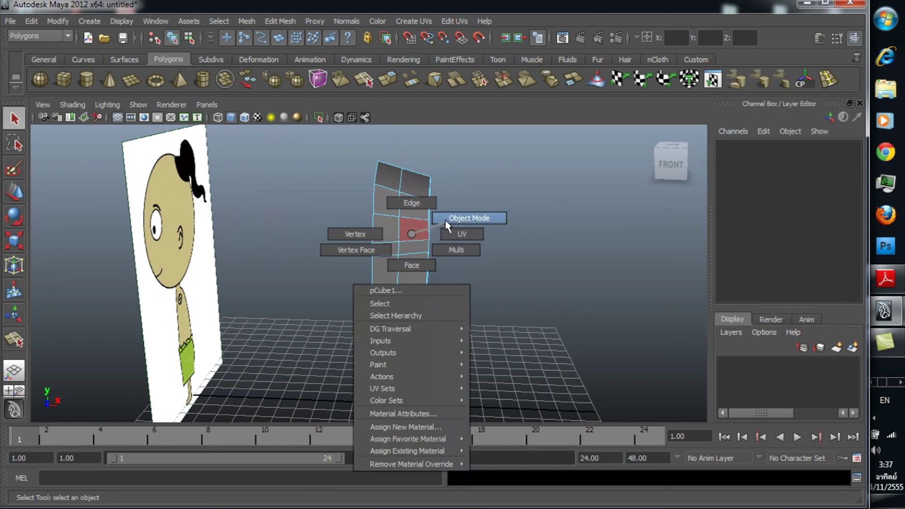
click(414, 233)
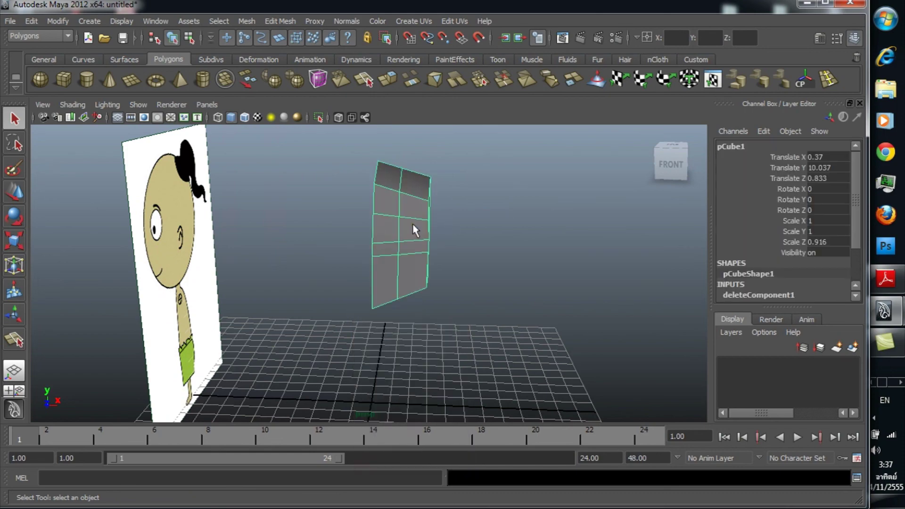
mouse_move(507, 242)
alt+mouse_down()
mouse_move(475, 252)
mouse_move(455, 234)
alt+mouse_up()
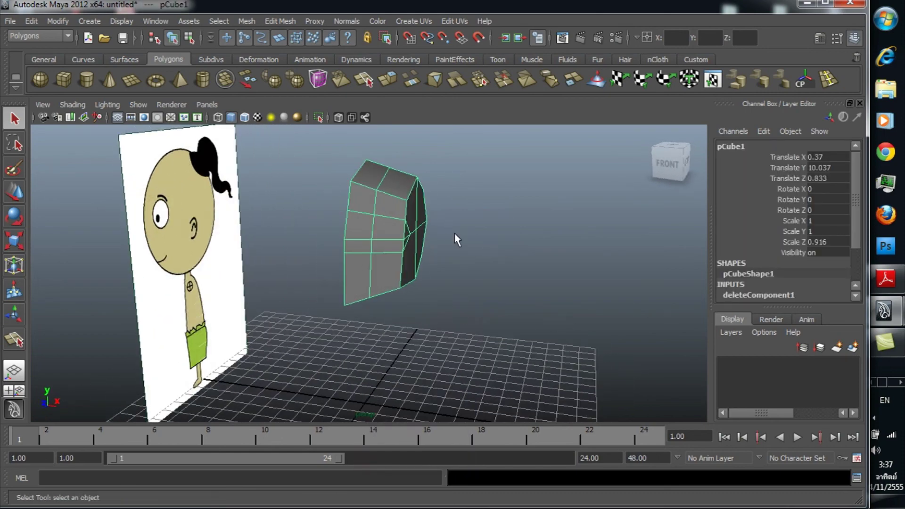
click(280, 22)
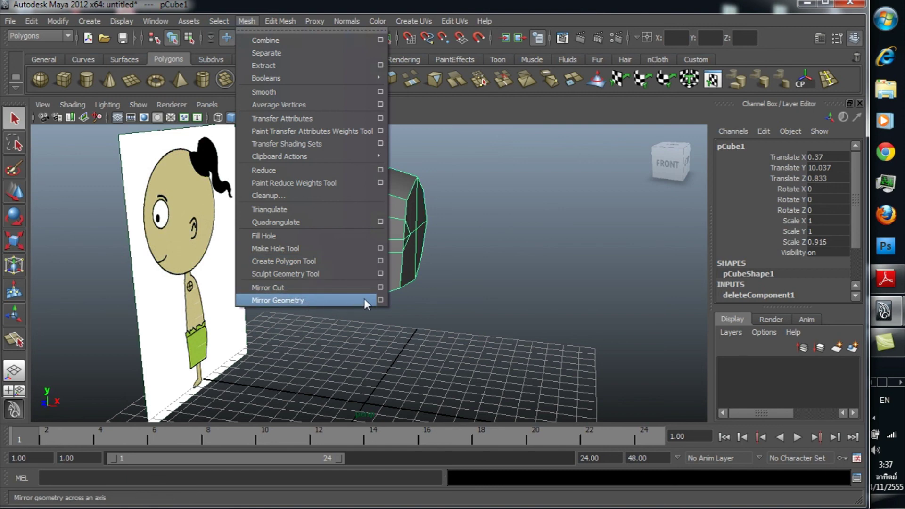
- Try mirroring the half head across +X, then undo the wrong-side result
click(381, 299)
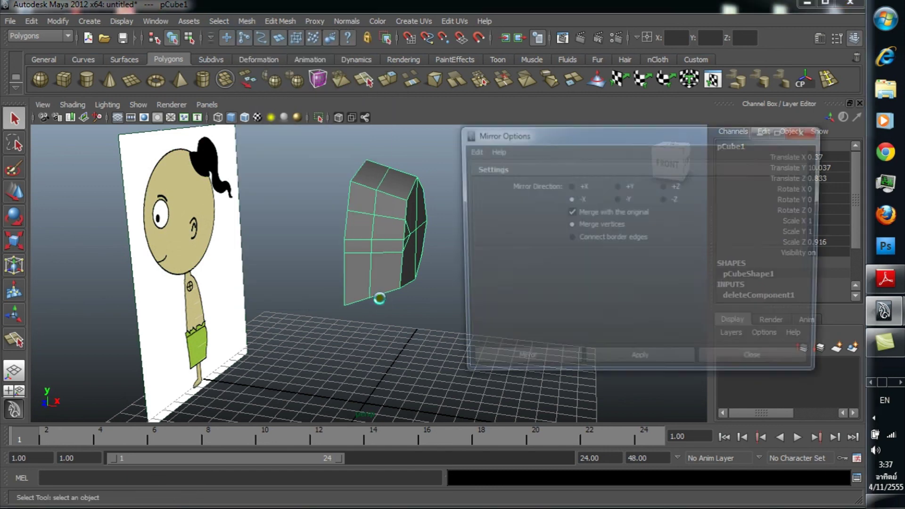
drag(599, 141, 631, 141)
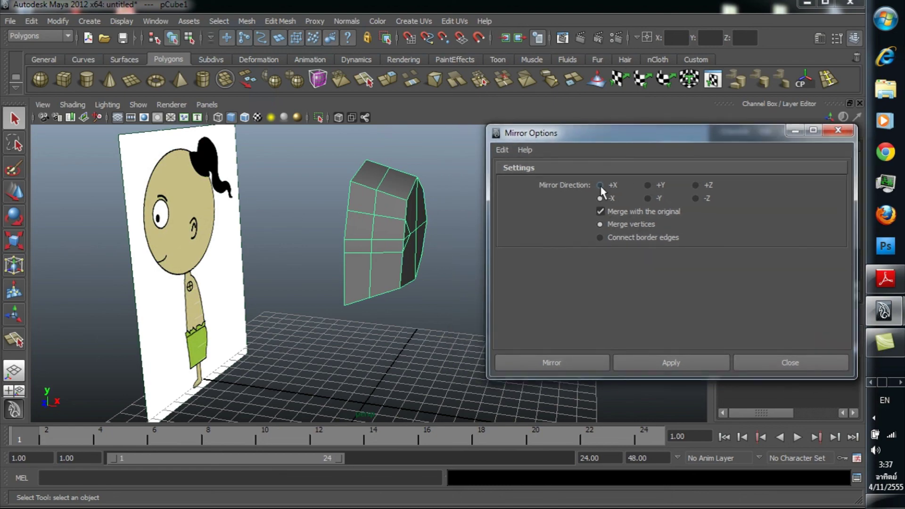
mouse_move(288, 346)
alt+mouse_down()
mouse_move(323, 350)
mouse_move(317, 364)
mouse_move(313, 345)
mouse_move(518, 242)
alt+mouse_up()
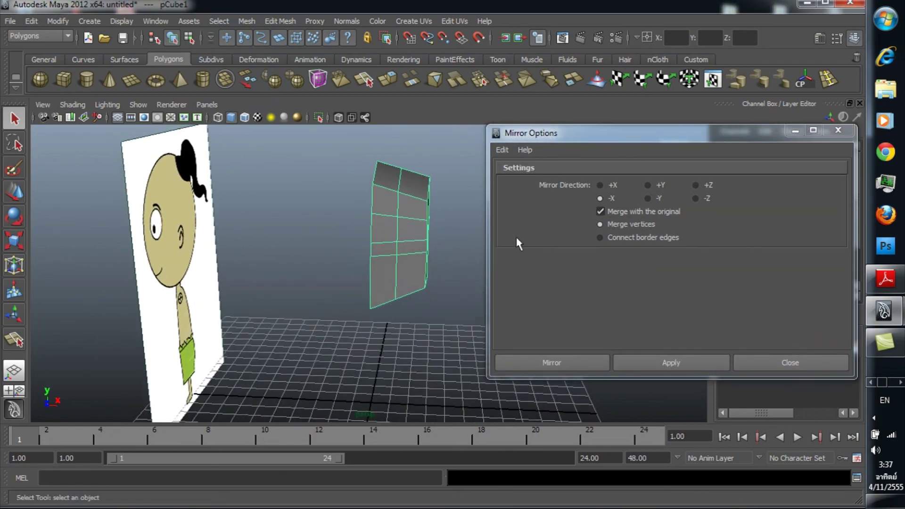
click(599, 186)
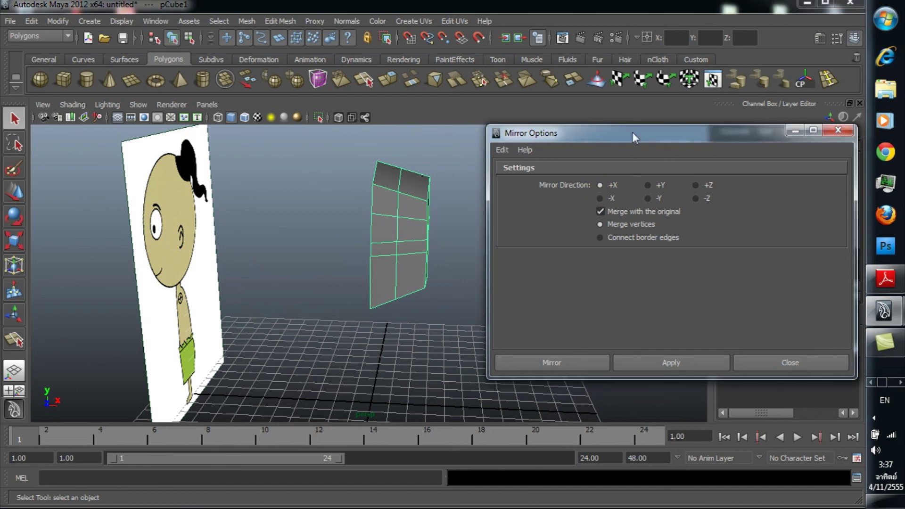
drag(608, 137, 596, 142)
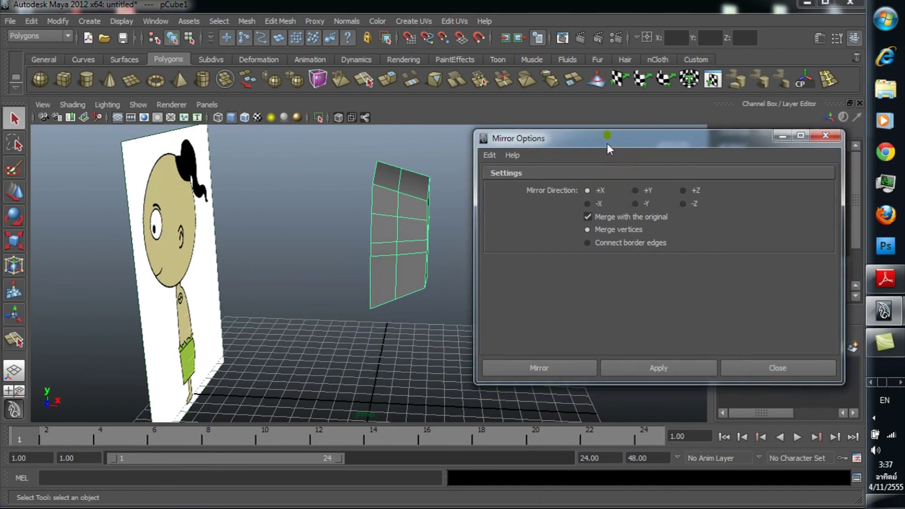
click(655, 369)
alt+drag(428, 343, 521, 350)
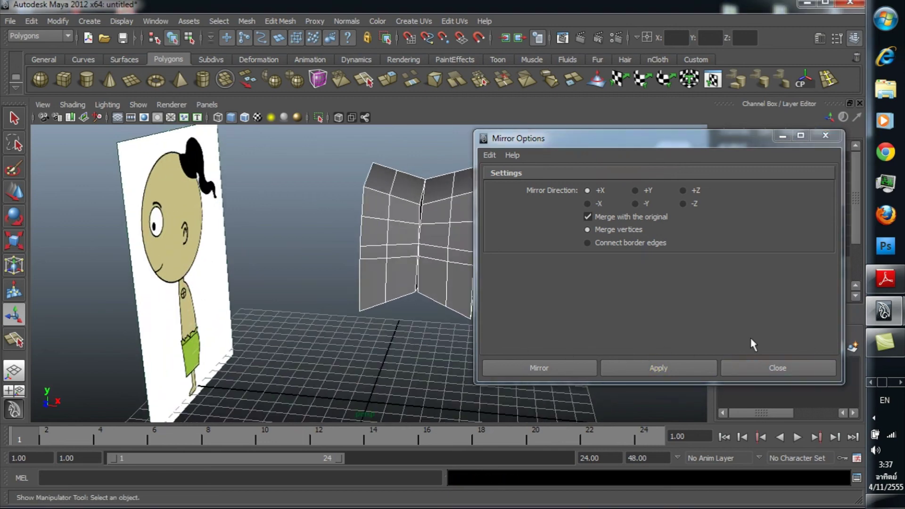
key(ctrl+z)
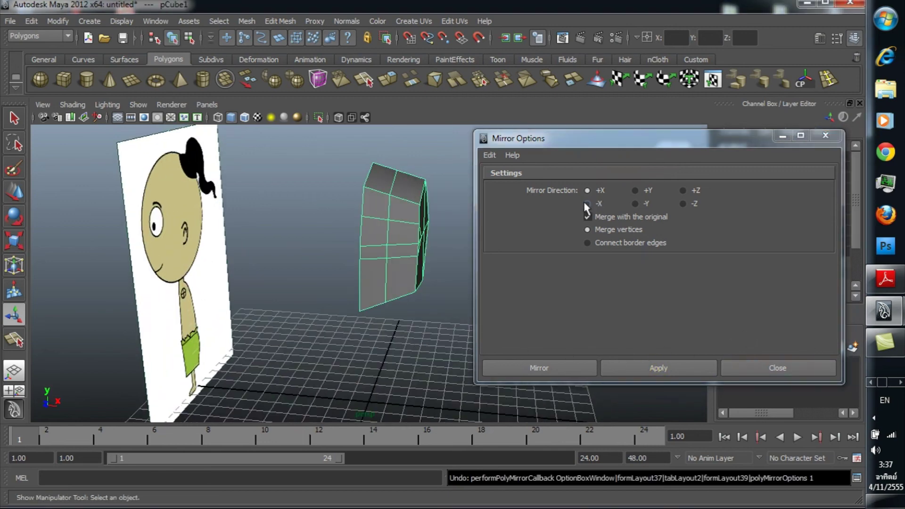
- Mirror the half head across -X merged with the original, then close the options
click(587, 203)
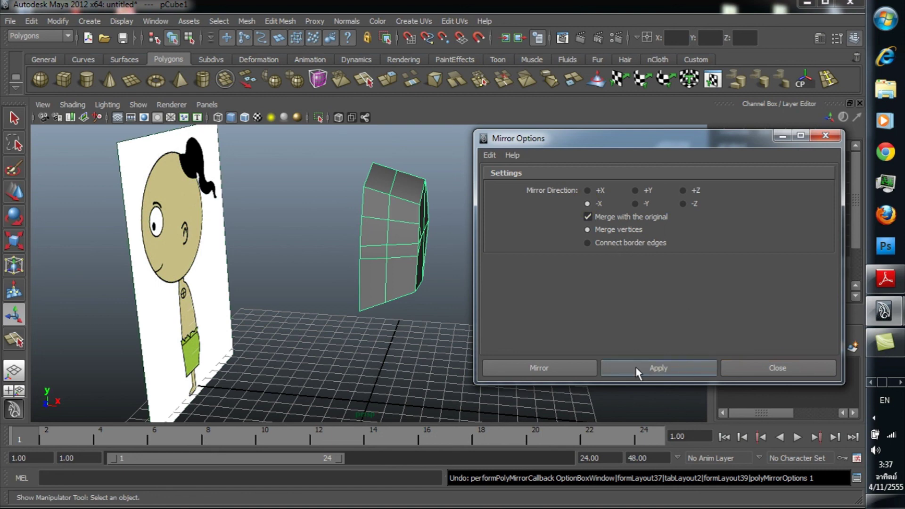
click(654, 369)
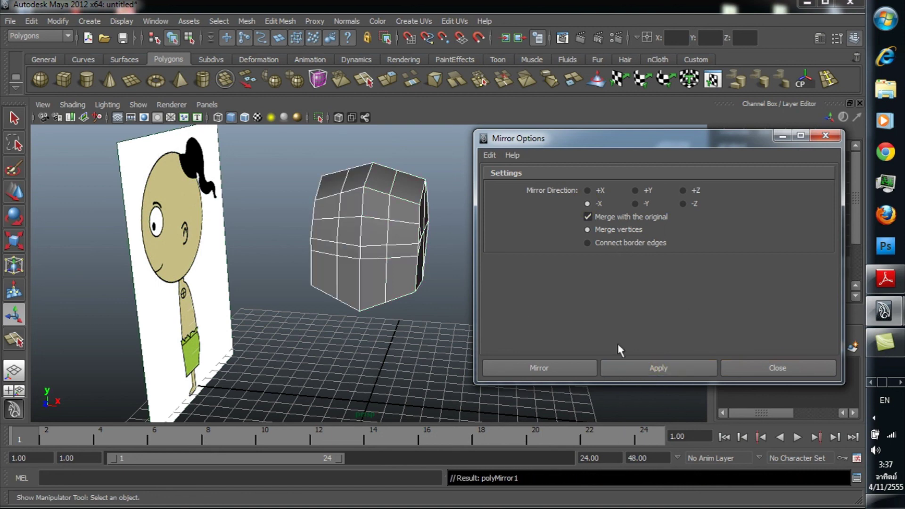
alt+drag(438, 320, 387, 325)
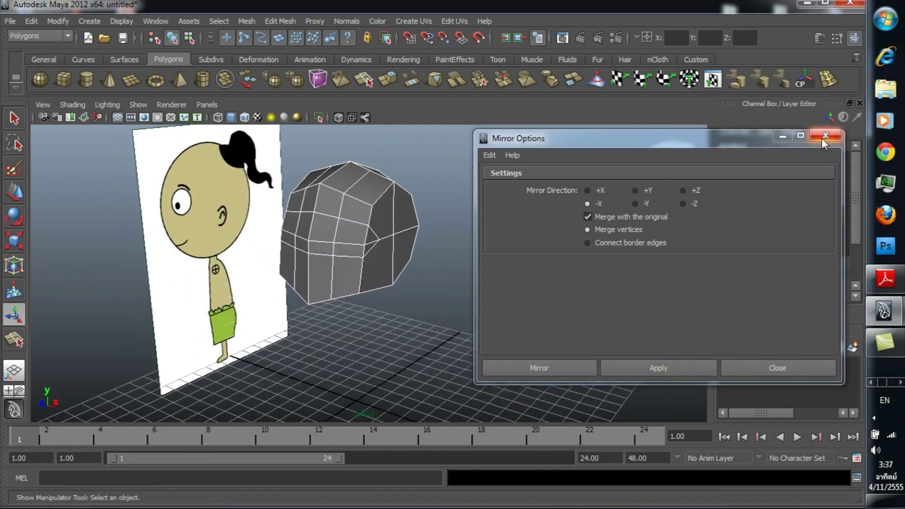
click(824, 136)
mouse_move(529, 273)
alt+mouse_down()
mouse_move(504, 260)
mouse_move(572, 253)
mouse_move(433, 270)
mouse_move(398, 264)
mouse_move(519, 263)
mouse_move(432, 274)
alt+mouse_up()
- Select the mirrored head block and switch it to edge editing mode
right_drag(349, 225, 414, 206)
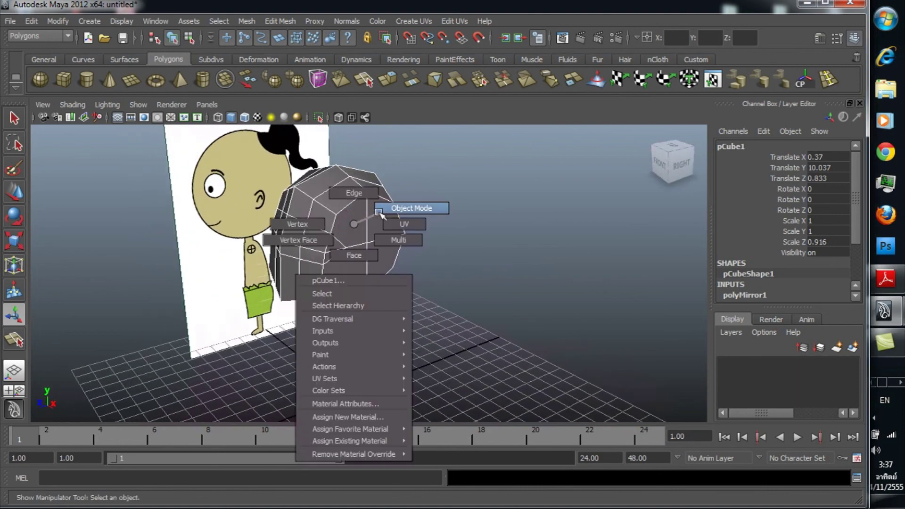
mouse_move(375, 230)
alt+mouse_down()
mouse_move(468, 218)
mouse_move(385, 212)
mouse_move(488, 214)
alt+mouse_up()
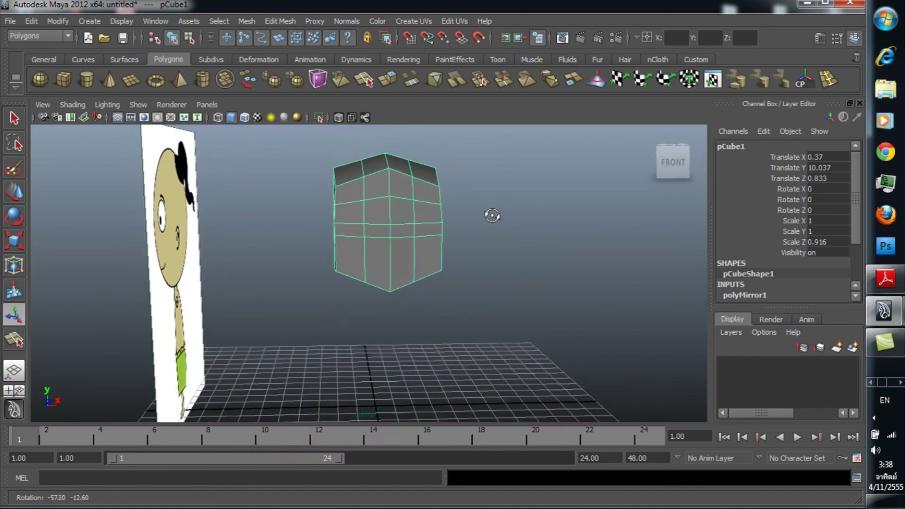
right_click(379, 218)
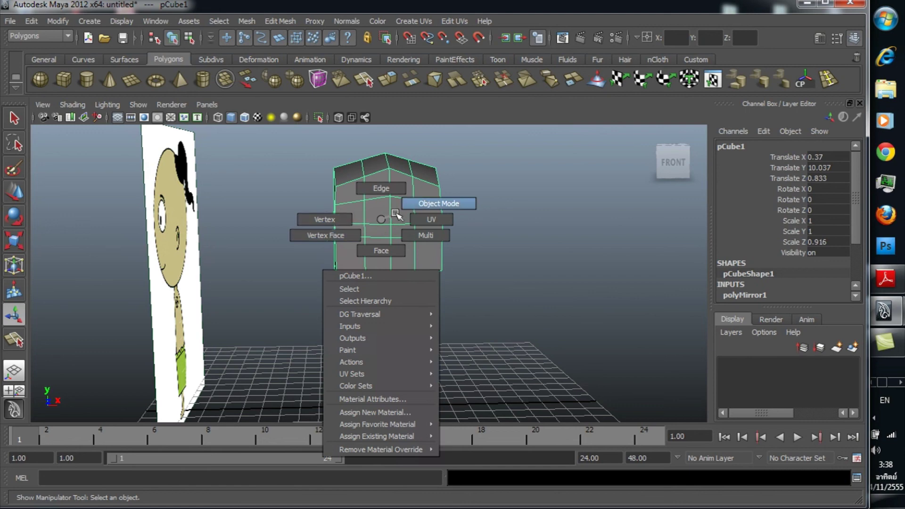
right_drag(332, 220, 380, 188)
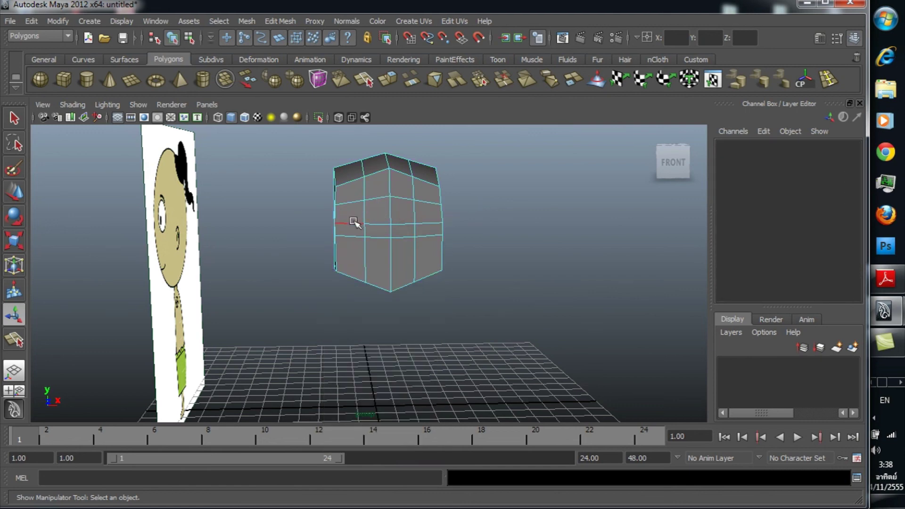
- Raise a horizontal front edge upward along Y to follow the character's profile
click(352, 223)
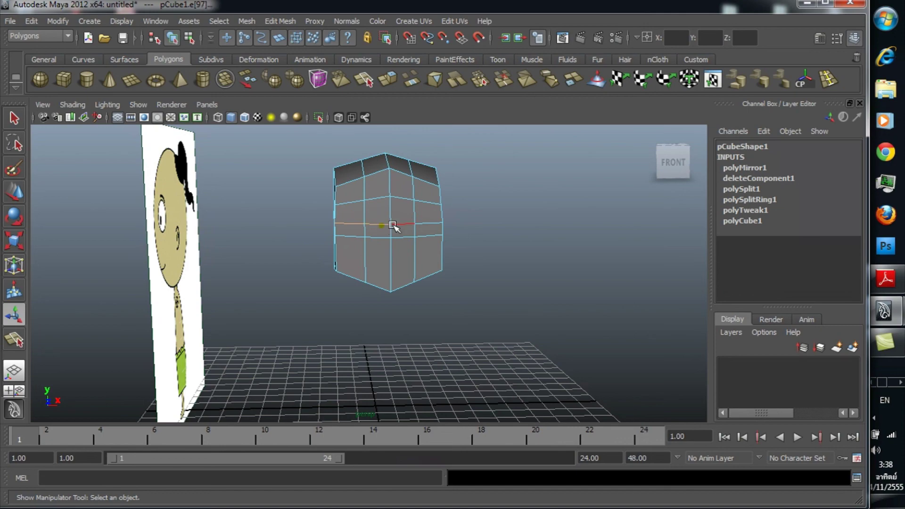
mouse_move(426, 223)
alt+mouse_down()
mouse_move(485, 212)
mouse_move(420, 207)
mouse_move(441, 222)
mouse_move(488, 222)
mouse_move(455, 222)
alt+mouse_up()
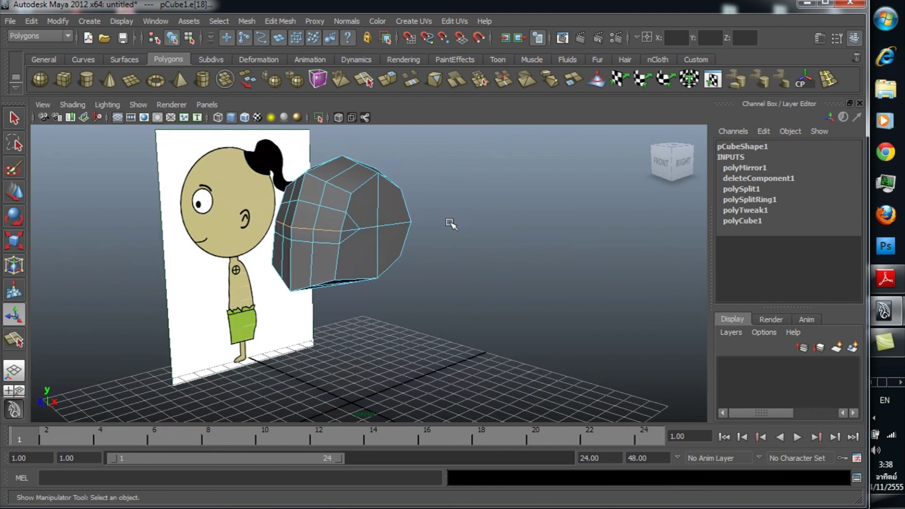
key(w)
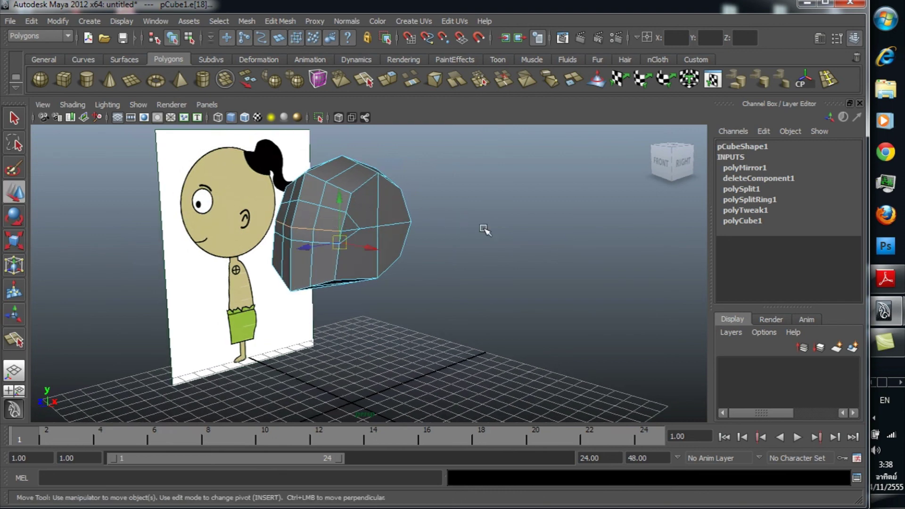
drag(347, 206, 343, 199)
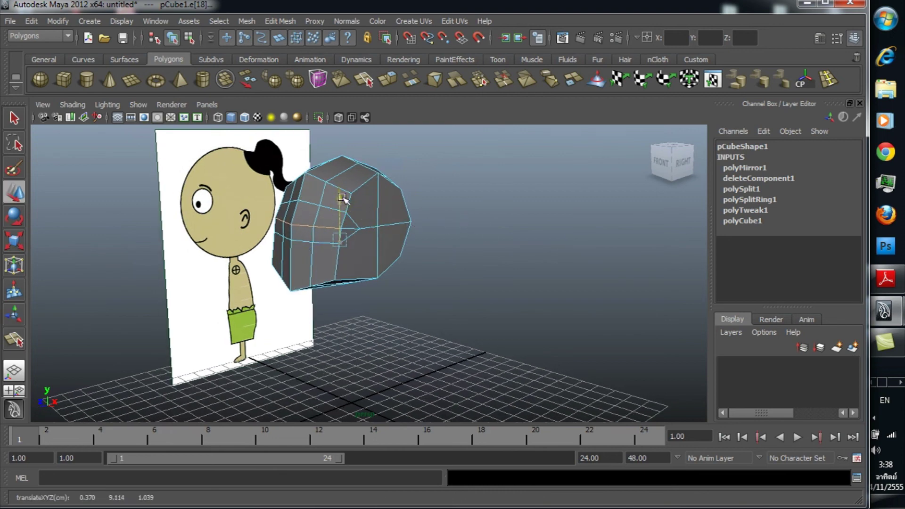
mouse_move(338, 210)
alt+mouse_down()
mouse_move(460, 202)
mouse_move(535, 251)
mouse_move(616, 239)
mouse_move(434, 241)
mouse_move(448, 216)
mouse_move(481, 214)
mouse_move(322, 220)
mouse_move(186, 207)
mouse_move(433, 212)
alt+mouse_up()
click(502, 278)
mouse_move(502, 278)
alt+mouse_down()
mouse_move(467, 252)
mouse_move(293, 202)
mouse_move(358, 230)
alt+mouse_up()
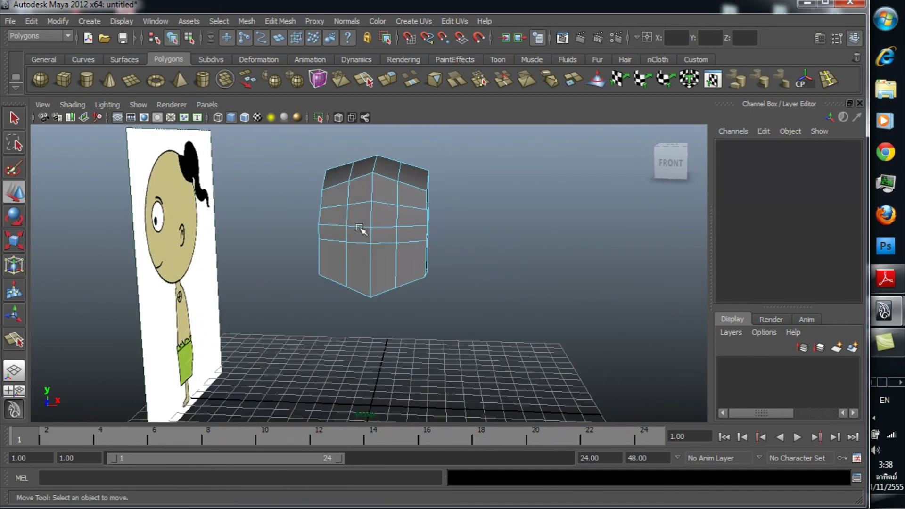
- Move a middle front edge of the head toward the character's face
click(359, 227)
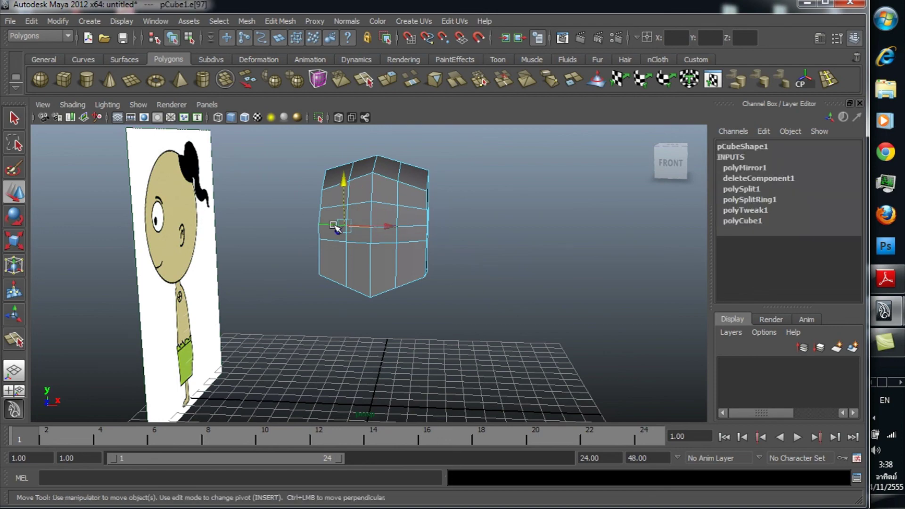
key(q)
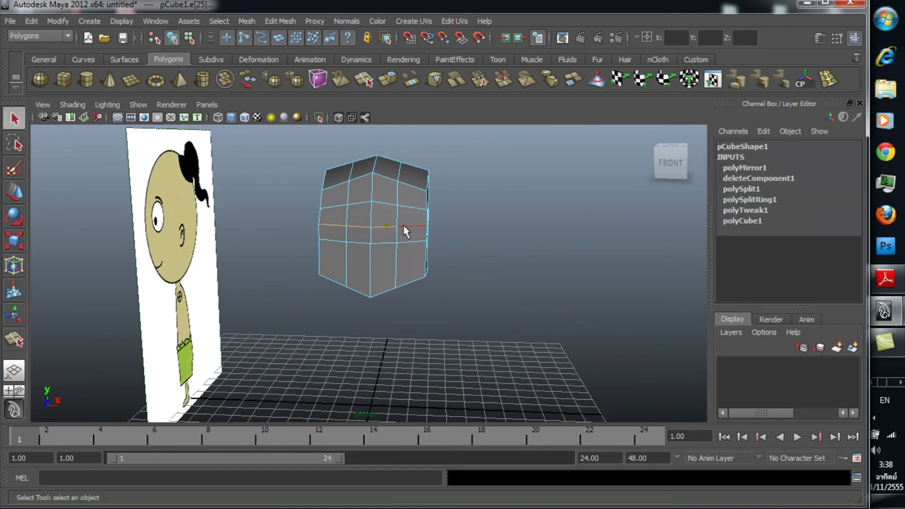
alt+drag(407, 225, 433, 230)
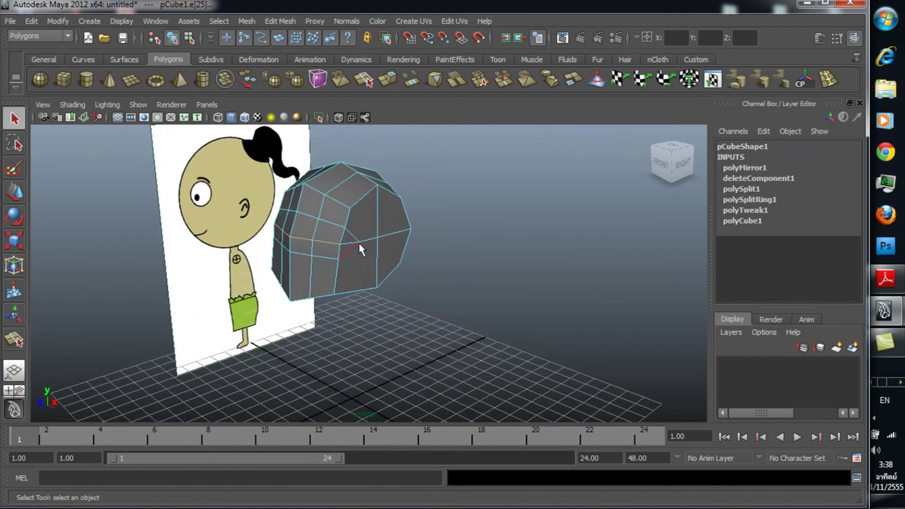
key(w)
mouse_move(480, 271)
alt+mouse_down()
mouse_move(445, 278)
mouse_move(243, 238)
alt+mouse_up()
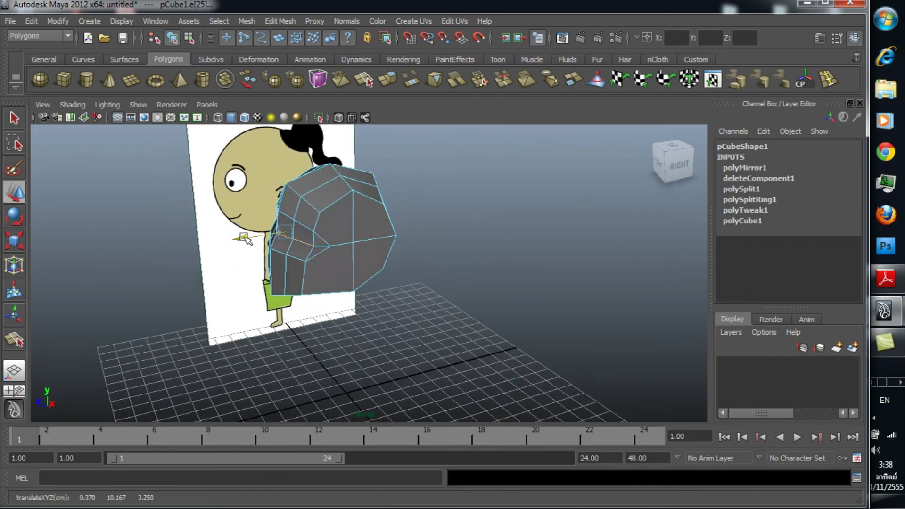
mouse_move(243, 240)
alt+mouse_down()
mouse_move(424, 235)
mouse_move(373, 226)
mouse_move(286, 233)
mouse_move(339, 242)
mouse_move(295, 254)
alt+mouse_up()
click(295, 255)
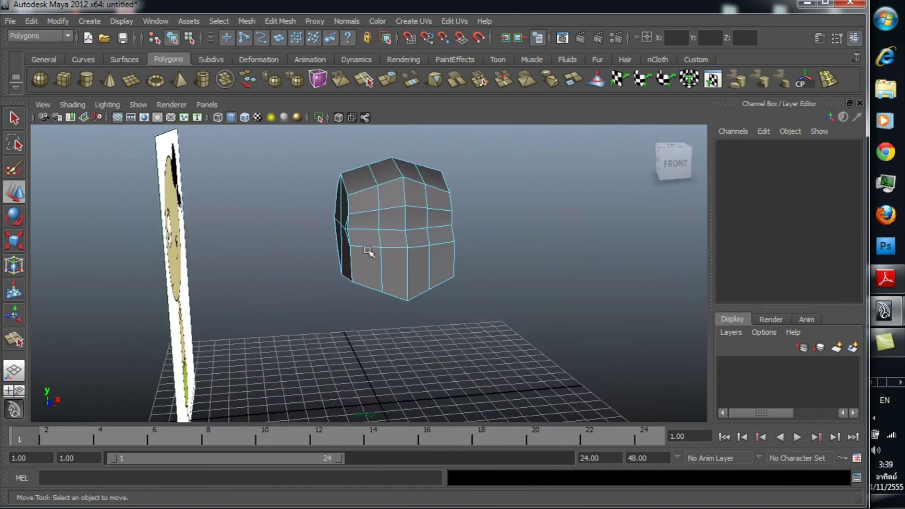
- Switch the head to vertex mode and select vertices along its upper row
alt+drag(369, 252, 322, 266)
mouse_move(359, 239)
right_down()
mouse_move(309, 238)
mouse_move(352, 239)
right_up()
mouse_move(352, 238)
alt+mouse_down()
mouse_move(333, 208)
mouse_move(359, 212)
mouse_move(353, 218)
mouse_move(405, 202)
mouse_move(384, 232)
mouse_move(452, 235)
alt+mouse_up()
click(376, 200)
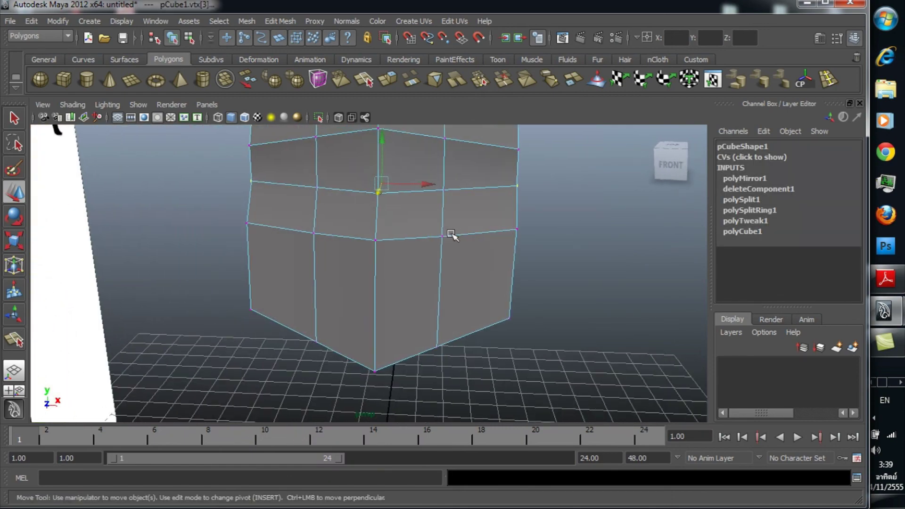
- Scale the selected upper vertex row slightly inward, then return the head to object mode
key(r)
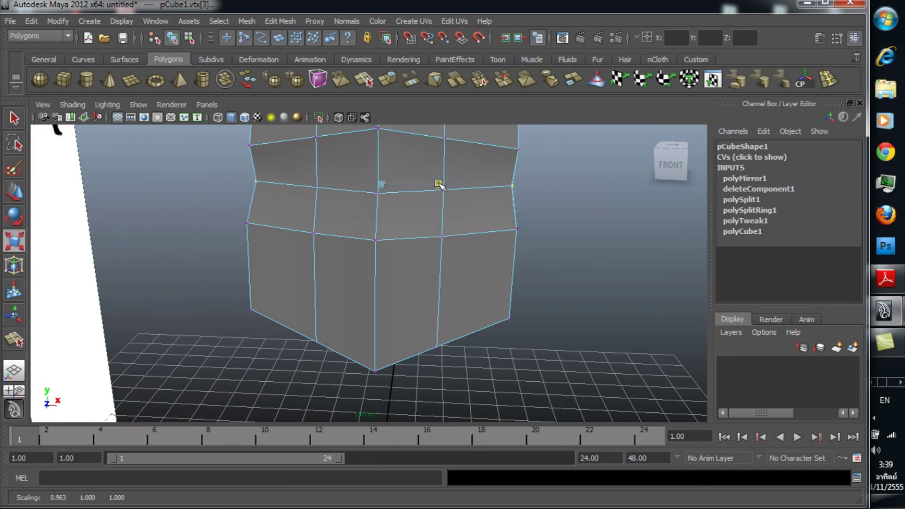
mouse_move(433, 184)
alt+mouse_down()
mouse_move(581, 246)
mouse_move(515, 244)
mouse_move(515, 253)
mouse_move(472, 249)
mouse_move(501, 239)
mouse_move(430, 238)
mouse_move(495, 242)
mouse_move(457, 250)
mouse_move(465, 270)
mouse_move(454, 259)
mouse_move(478, 246)
mouse_move(452, 265)
mouse_move(485, 255)
mouse_move(476, 253)
alt+mouse_up()
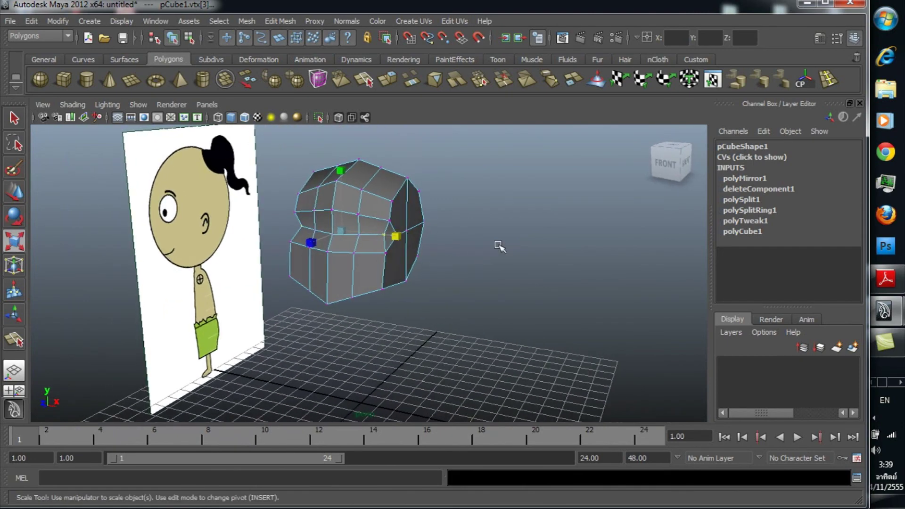
mouse_move(492, 254)
alt+mouse_down()
mouse_move(398, 250)
mouse_move(414, 250)
mouse_move(381, 216)
alt+mouse_up()
right_drag(381, 216, 448, 199)
mouse_move(447, 199)
alt+mouse_down()
mouse_move(402, 279)
mouse_move(527, 275)
mouse_move(513, 299)
mouse_move(398, 276)
mouse_move(405, 306)
mouse_move(358, 297)
mouse_move(495, 278)
mouse_move(545, 292)
mouse_move(470, 279)
mouse_move(364, 278)
mouse_move(366, 228)
alt+mouse_up()
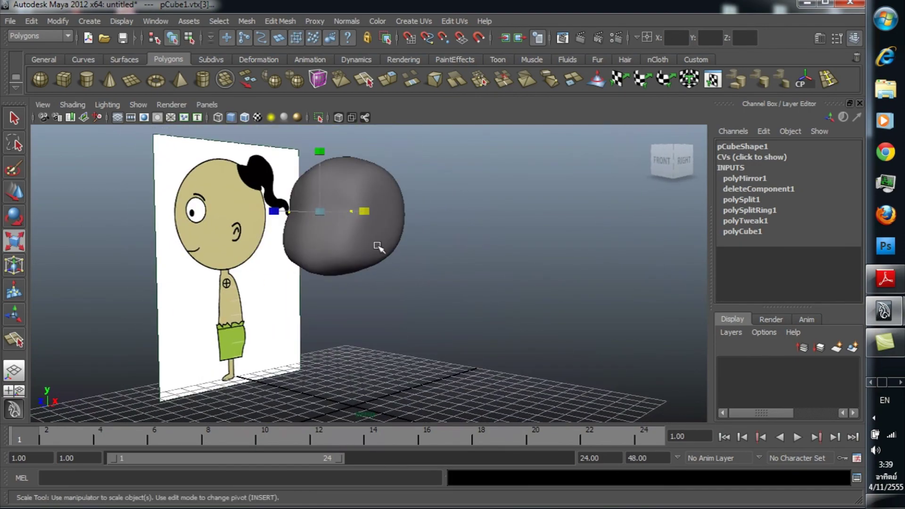
- Reselect the head block, undo the last change, and prepare it for cutting new edges
click(366, 227)
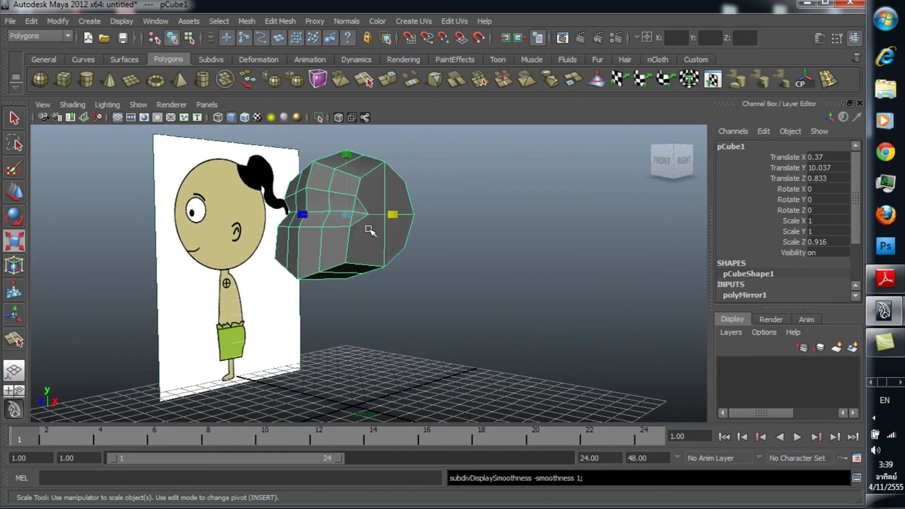
mouse_move(384, 262)
alt+mouse_down()
mouse_move(491, 275)
mouse_move(400, 280)
mouse_move(448, 273)
mouse_move(424, 267)
mouse_move(462, 267)
mouse_move(391, 275)
mouse_move(376, 263)
mouse_move(383, 264)
mouse_move(374, 274)
alt+mouse_up()
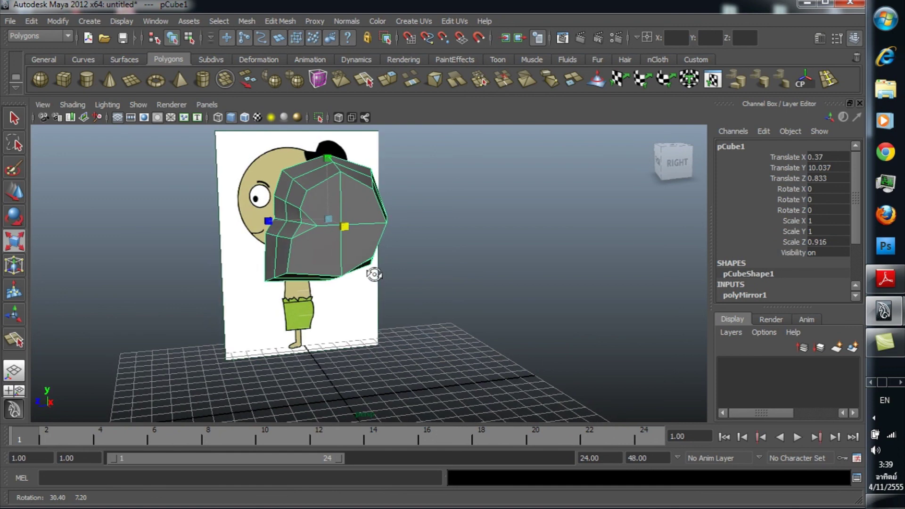
click(488, 211)
alt+drag(489, 212, 417, 214)
key(ctrl+z)
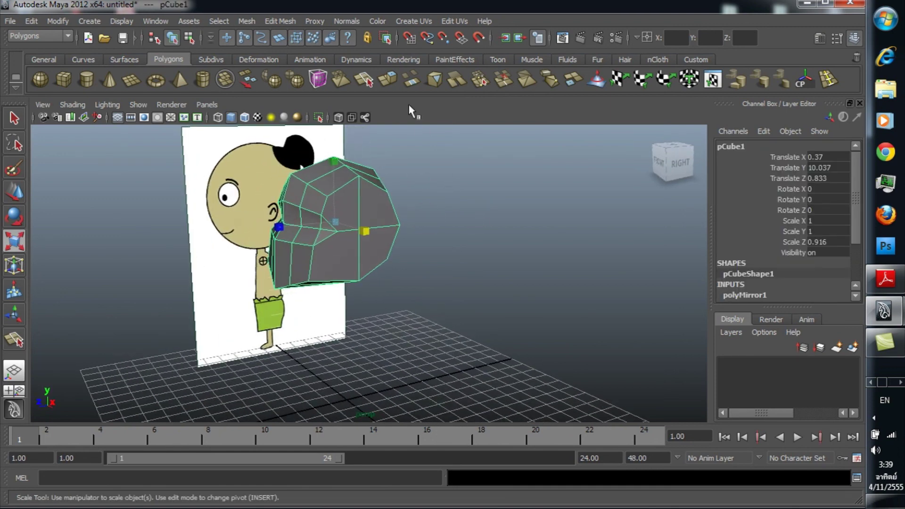
mouse_move(442, 182)
alt+mouse_down()
mouse_move(456, 180)
mouse_move(430, 179)
mouse_move(433, 171)
alt+mouse_up()
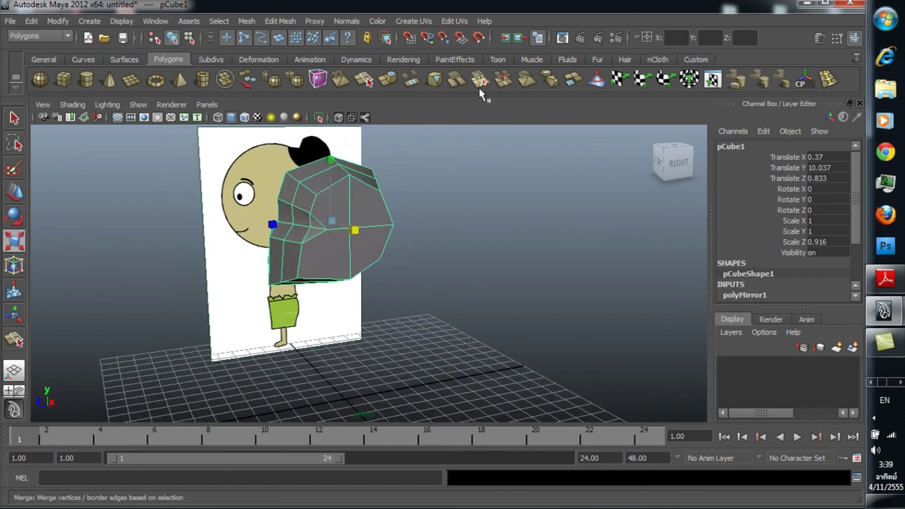
key(F8)
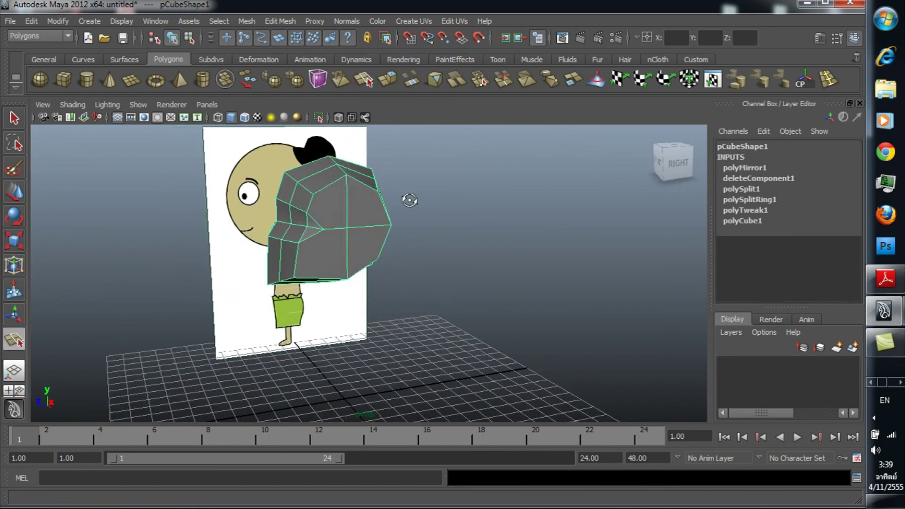
alt+drag(417, 199, 306, 197)
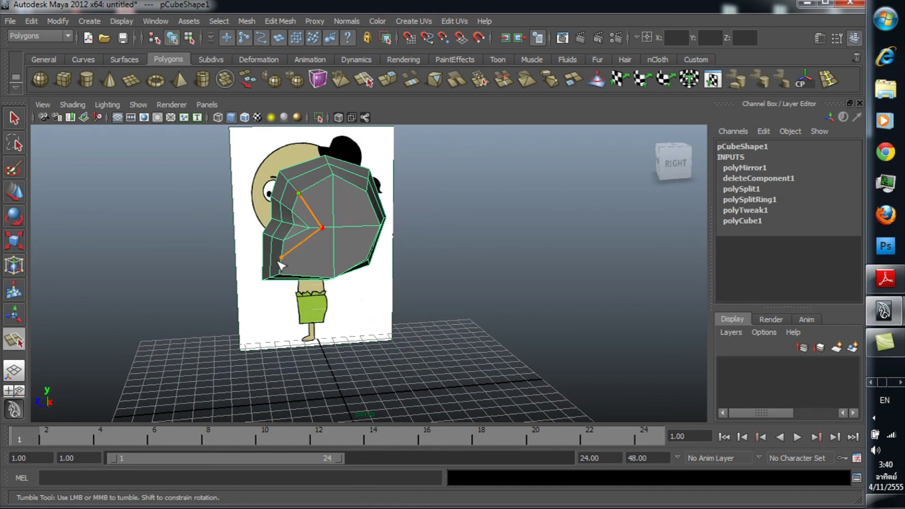
alt+drag(259, 273, 356, 271)
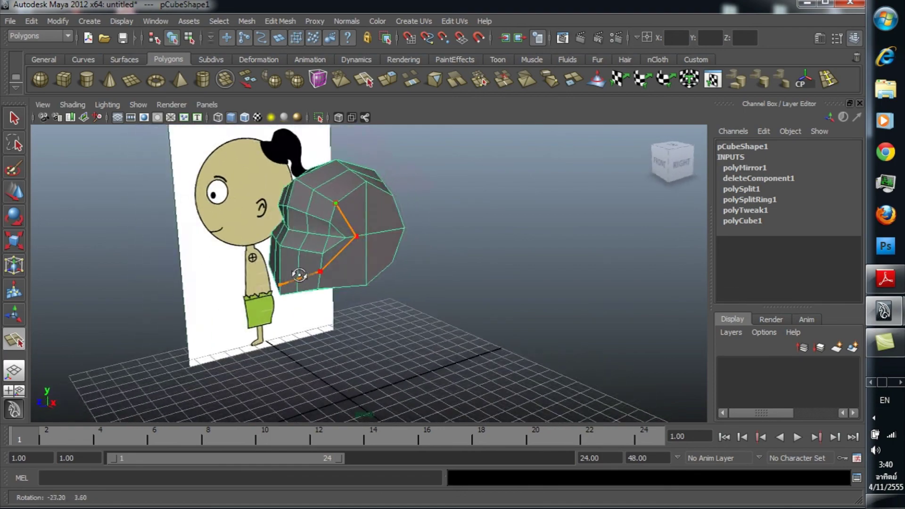
alt+drag(356, 271, 388, 266)
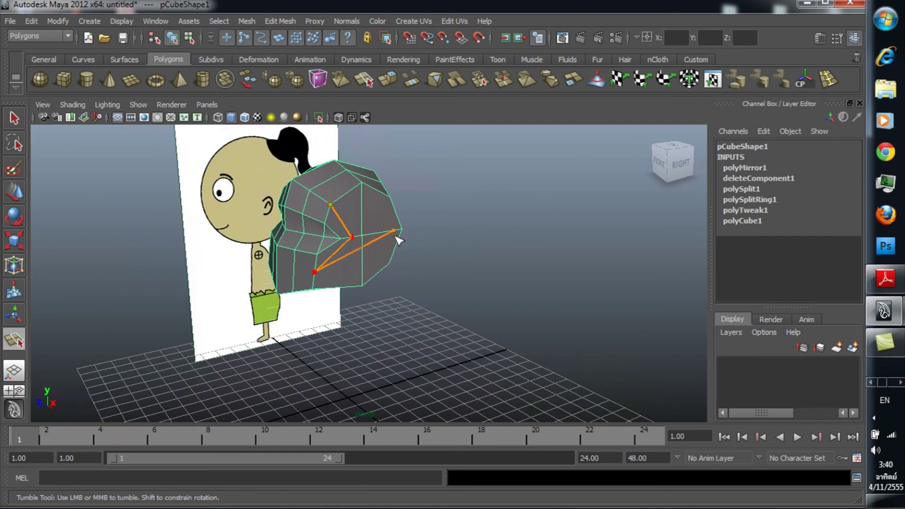
key(q)
mouse_move(399, 273)
alt+mouse_down()
mouse_move(488, 262)
mouse_move(428, 262)
mouse_move(460, 259)
mouse_move(512, 275)
mouse_move(448, 279)
mouse_move(452, 258)
mouse_move(493, 250)
mouse_move(453, 286)
alt+mouse_up()
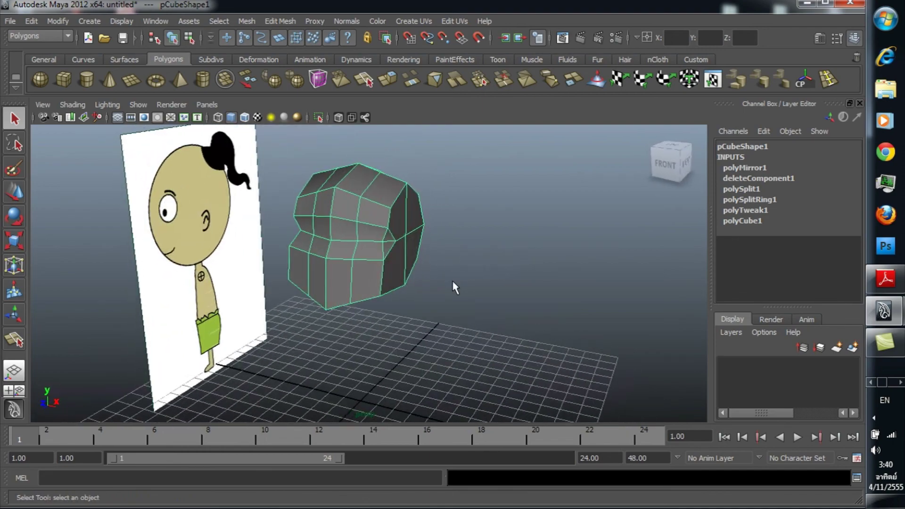